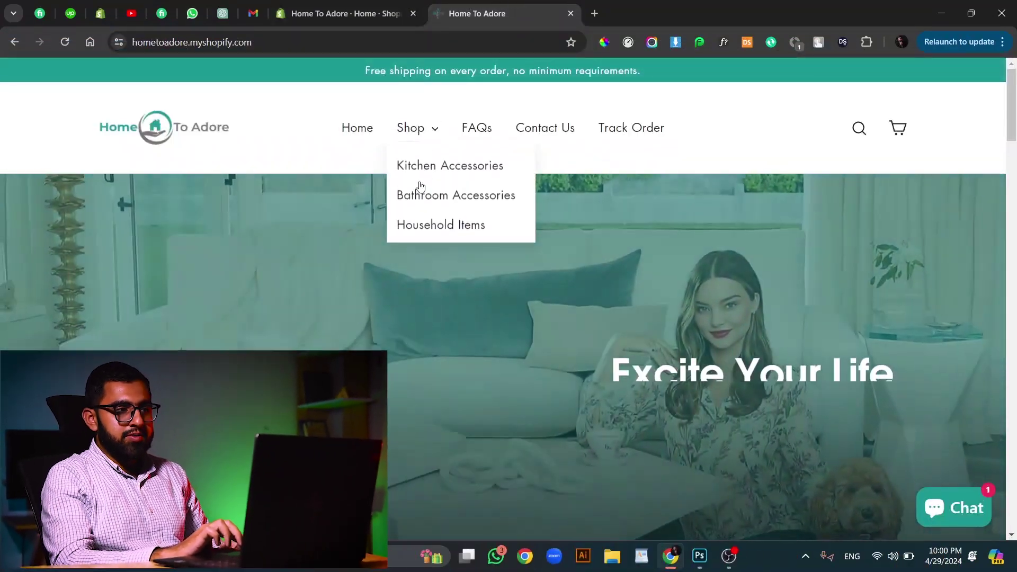
Scroll to Best Sellers and open the Aura Stress Relief Lamp product page at $39.99.
scroll(421, 186, down, 20)
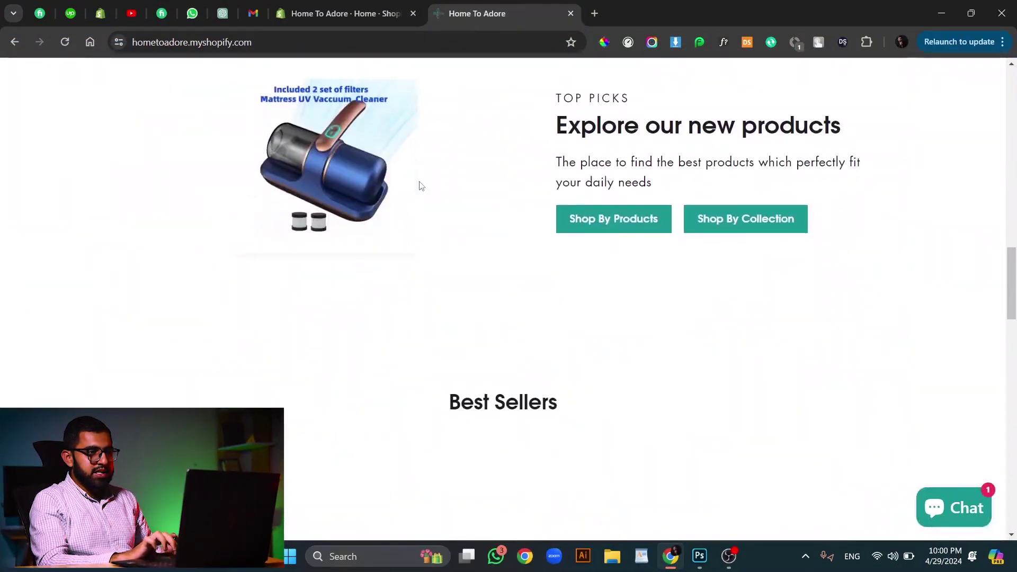
scroll(420, 186, down, 3)
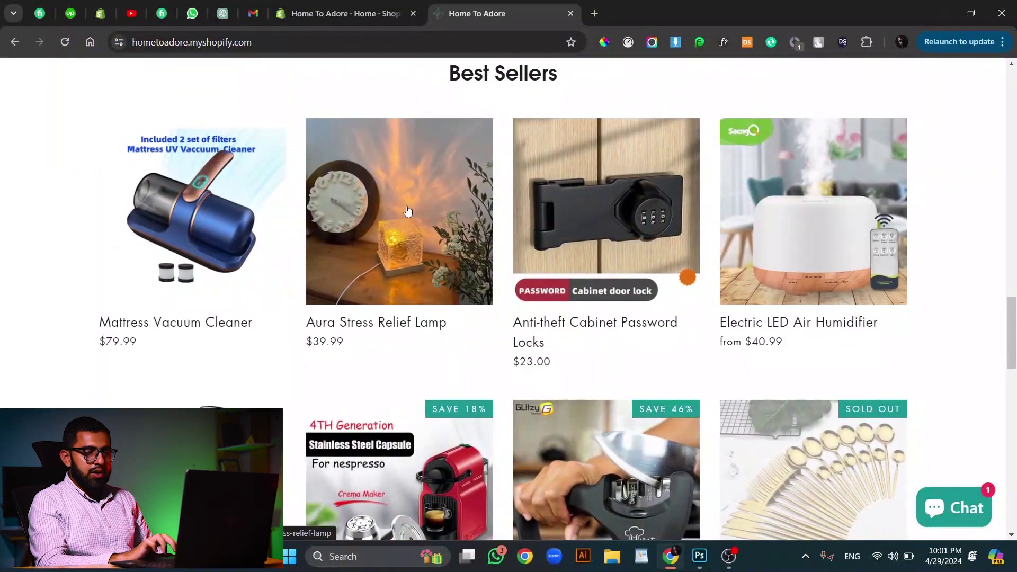
click(409, 212)
Add the Aura Stress Relief Lamp in Wood Base-16 Colors to the cart and check out.
scroll(622, 415, down, 2)
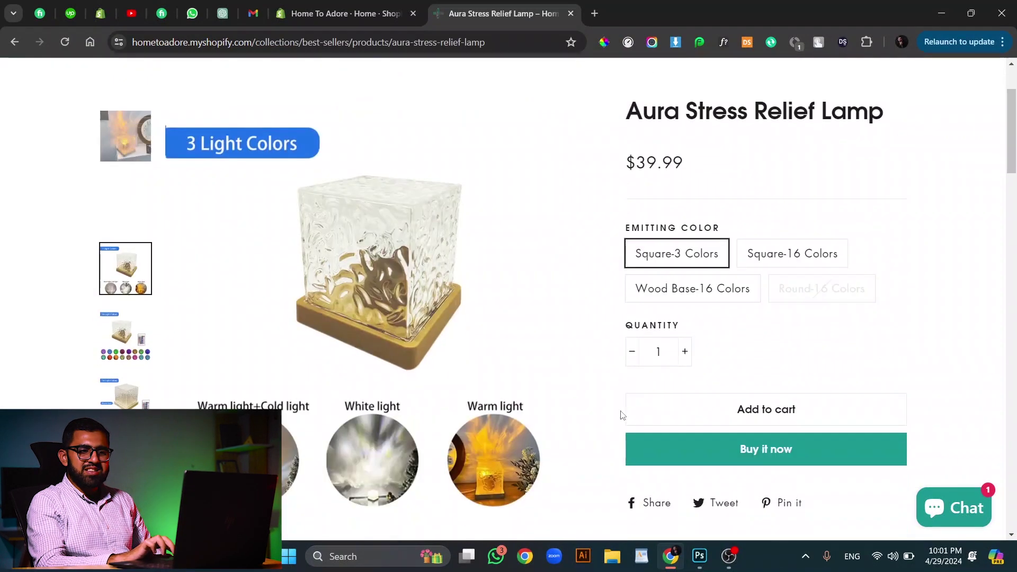
click(734, 271)
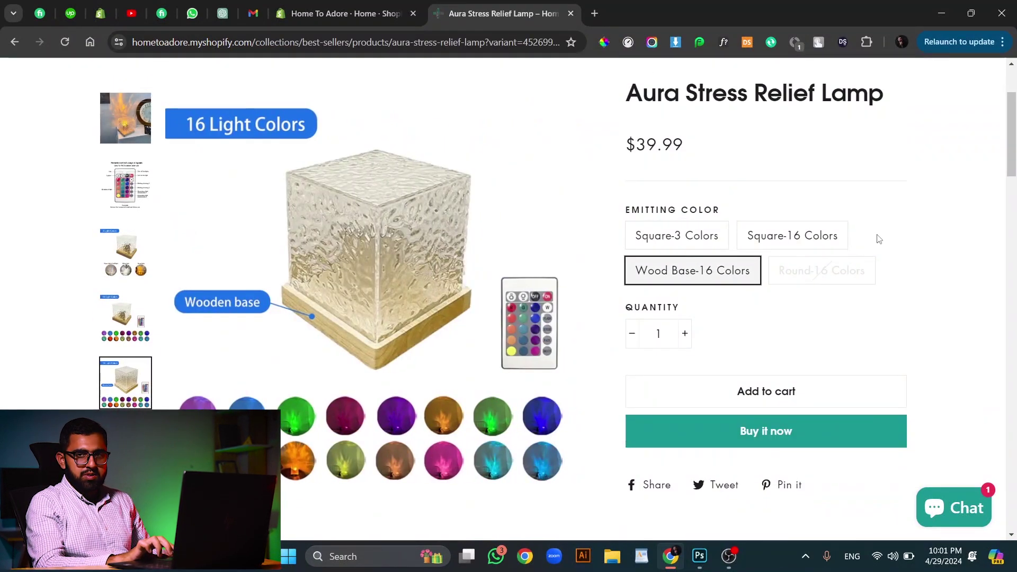
click(747, 398)
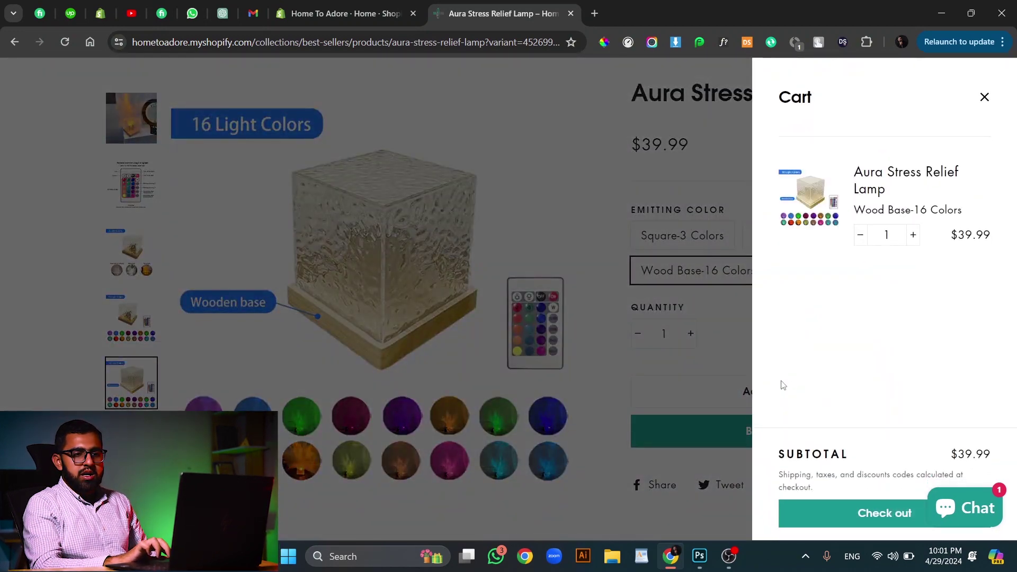
click(882, 512)
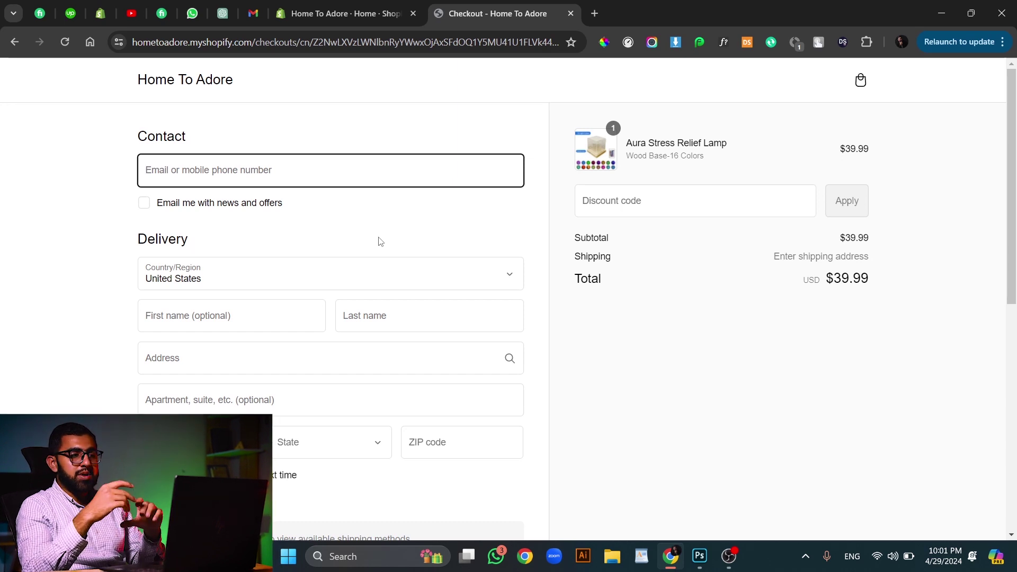
Autofill the checkout contact and delivery details from the saved suggestion.
click(325, 163)
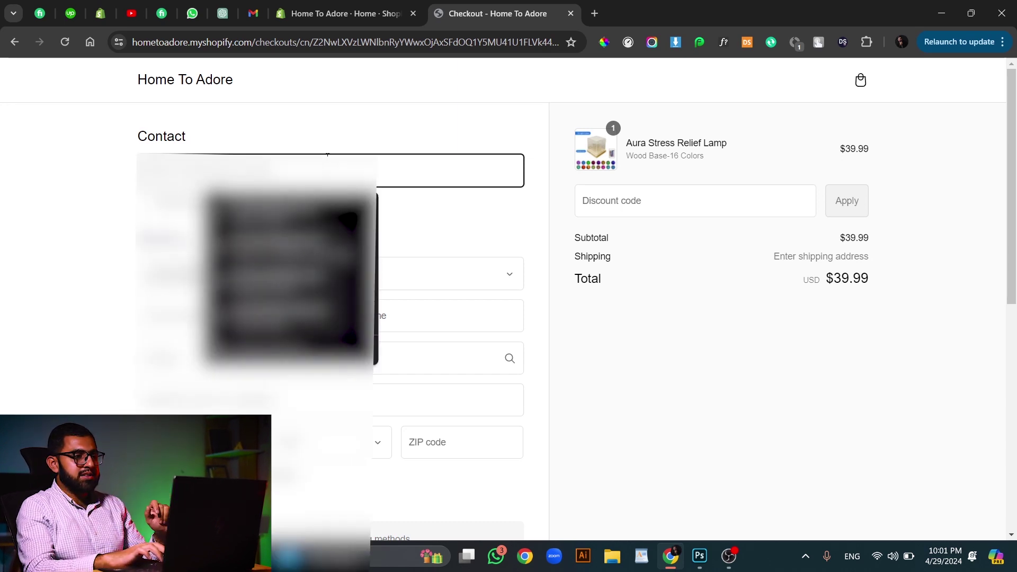
click(287, 216)
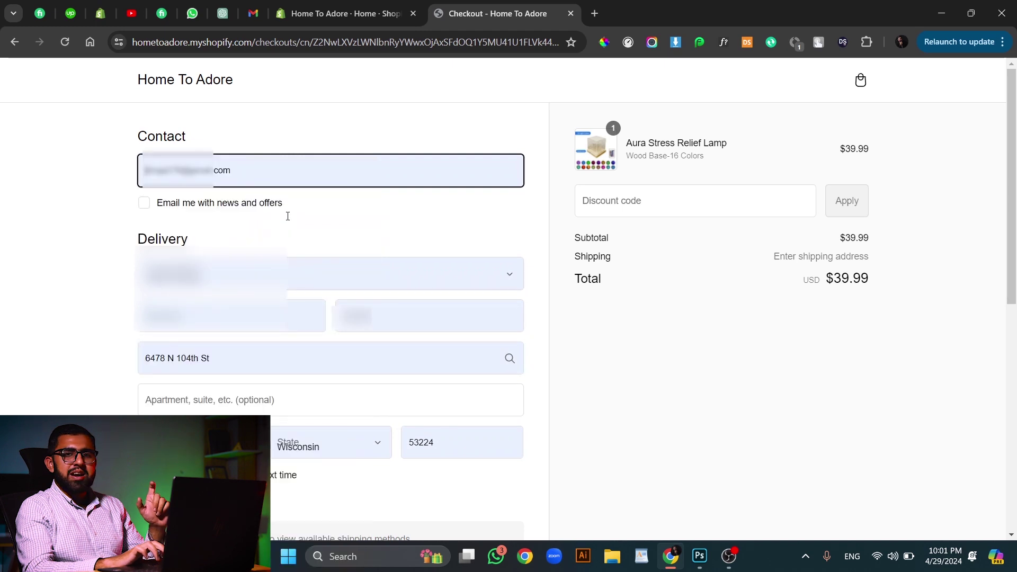
scroll(288, 217, down, 4)
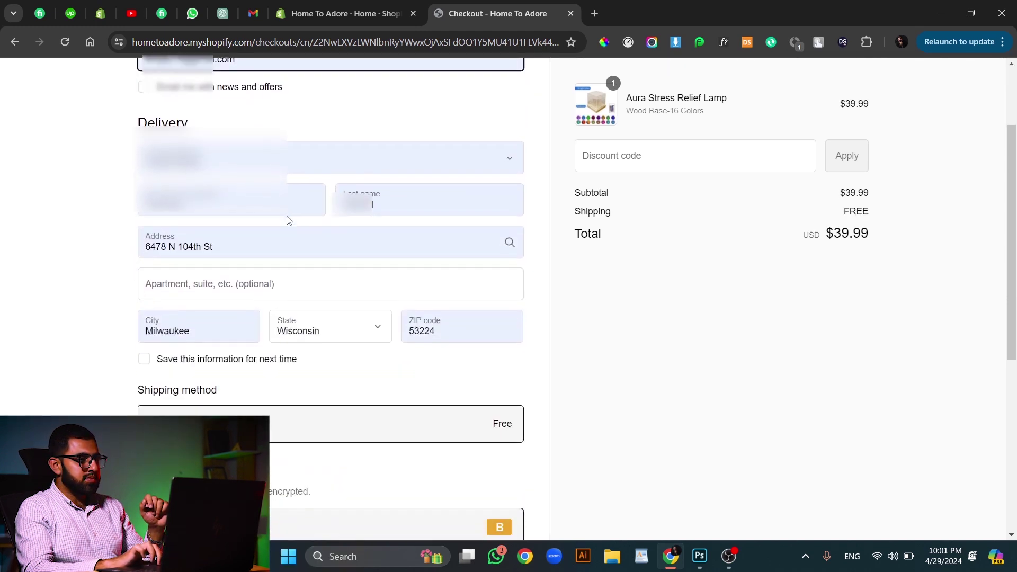
scroll(271, 255, down, 5)
Enter test card number 1, security code 111 and expiry 02 / 26, then pay.
click(249, 240)
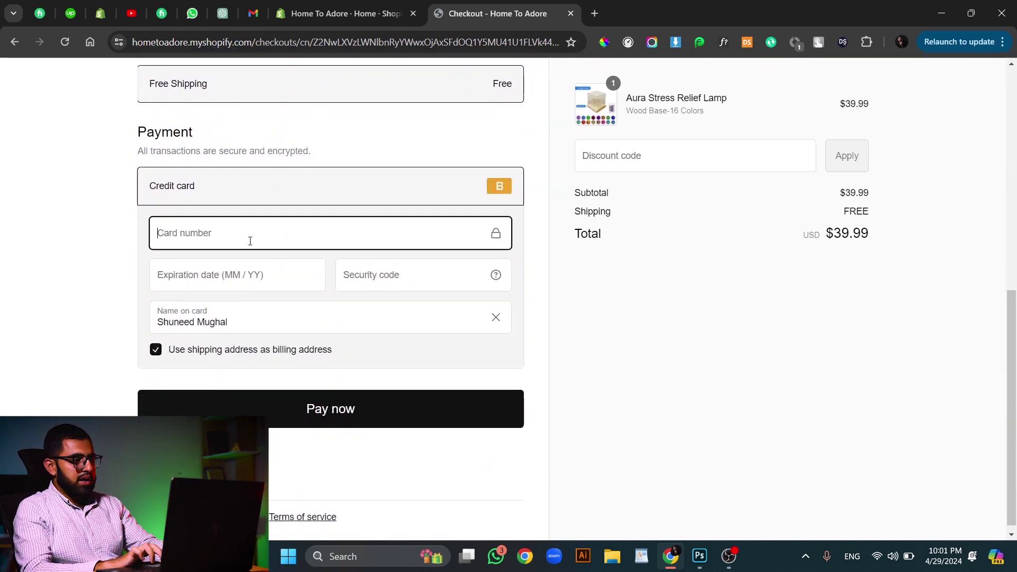
text(1)
click(418, 283)
text(111)
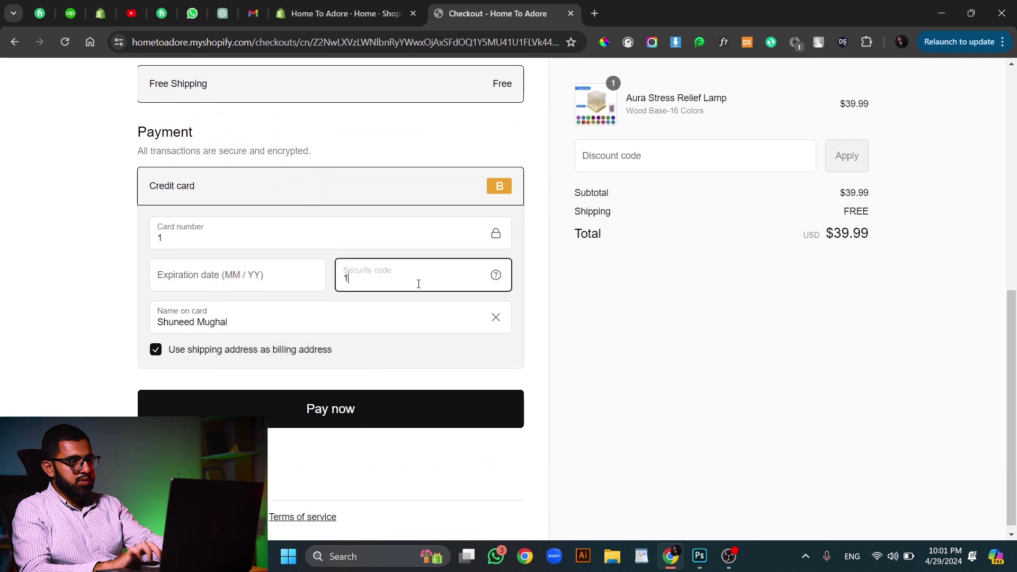
click(206, 277)
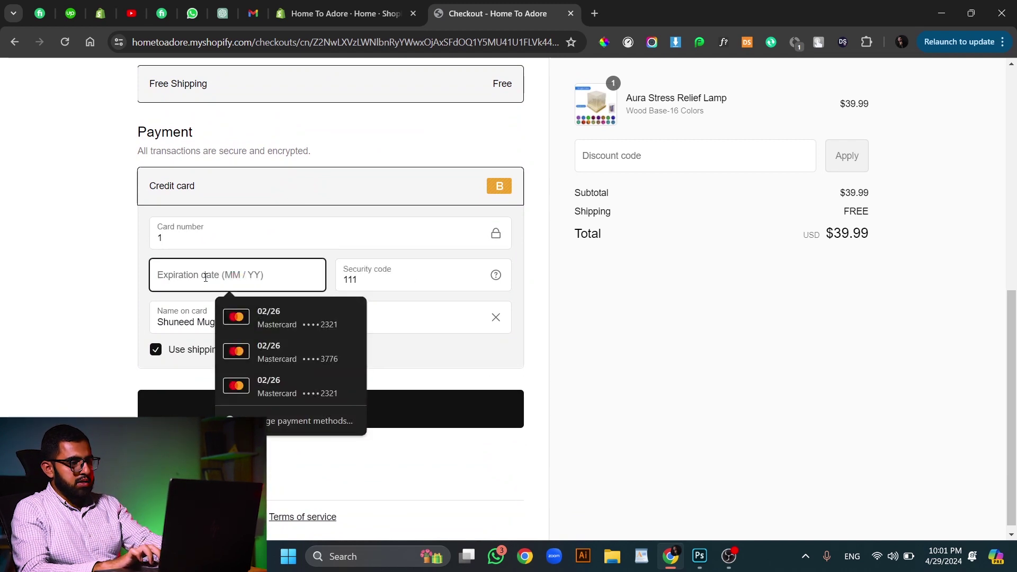
text(02 / 2)
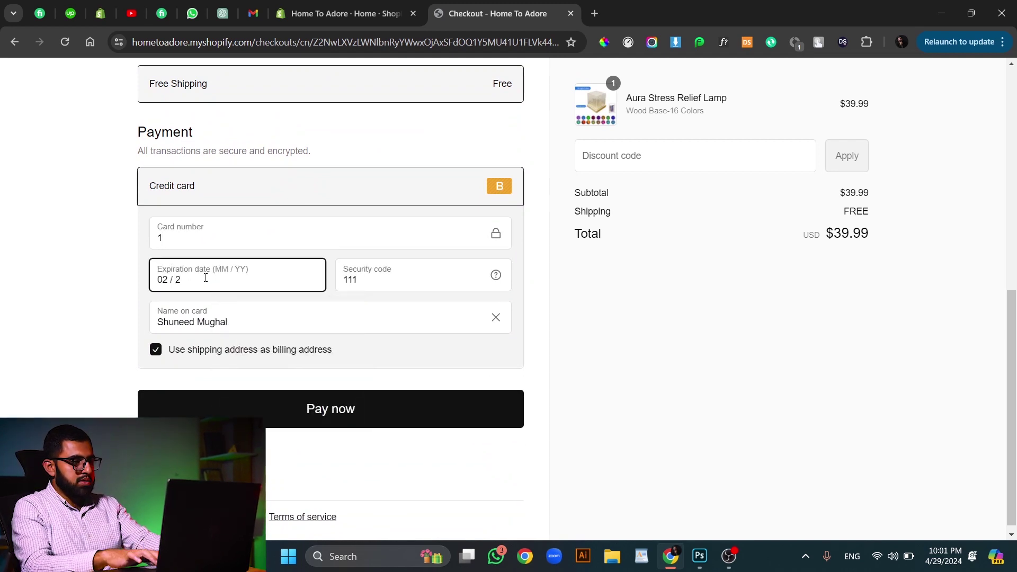
text(6)
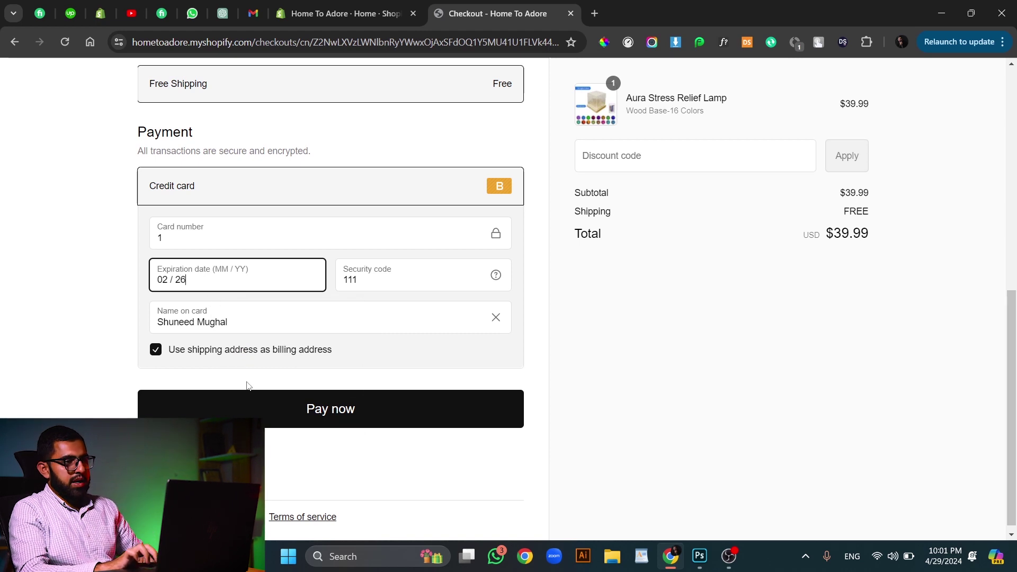
click(250, 408)
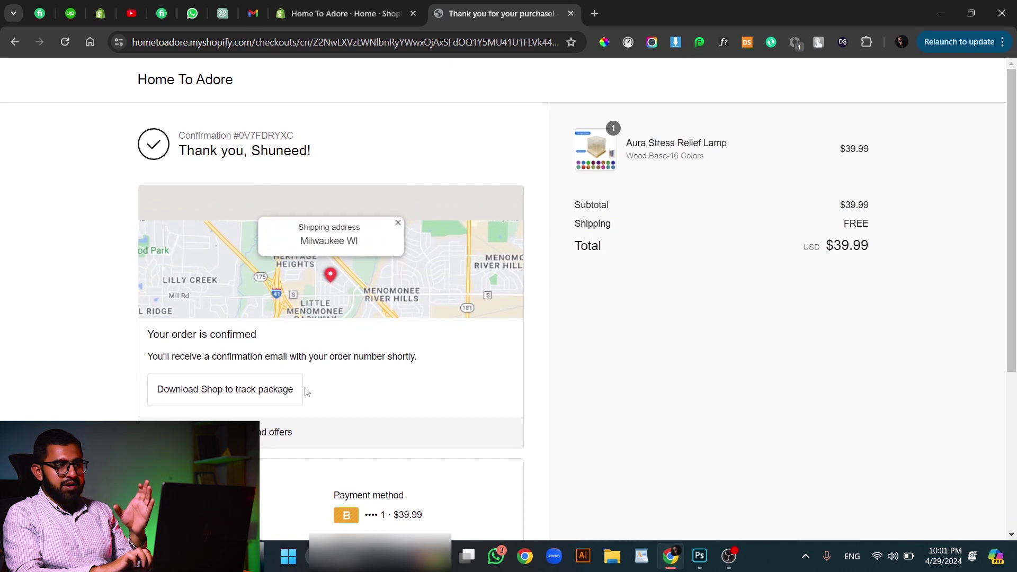
Review the Thank you page's order details for the $39.99 Free Shipping order.
scroll(306, 392, down, 2)
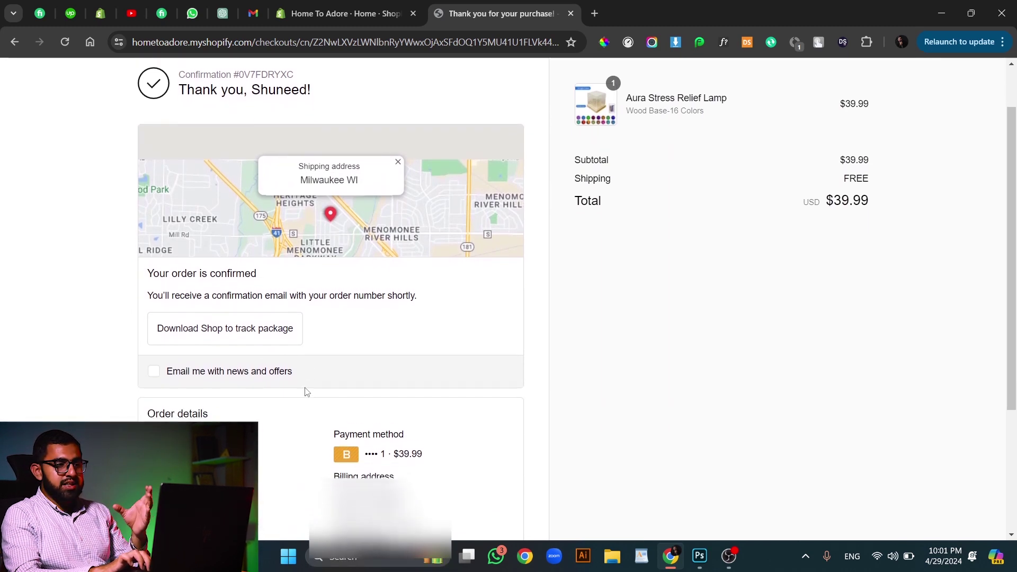
scroll(306, 392, down, 3)
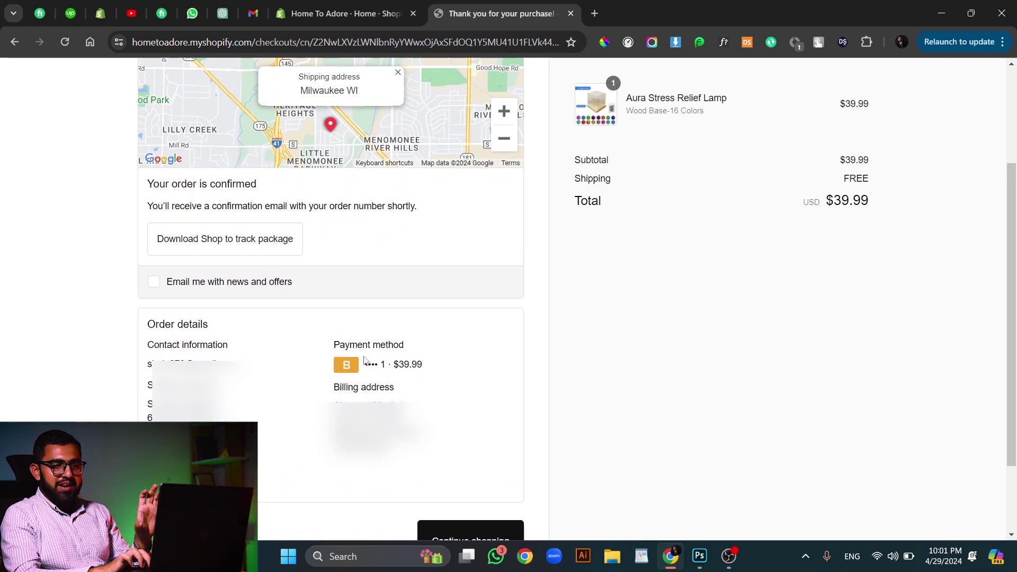
scroll(365, 360, down, 1)
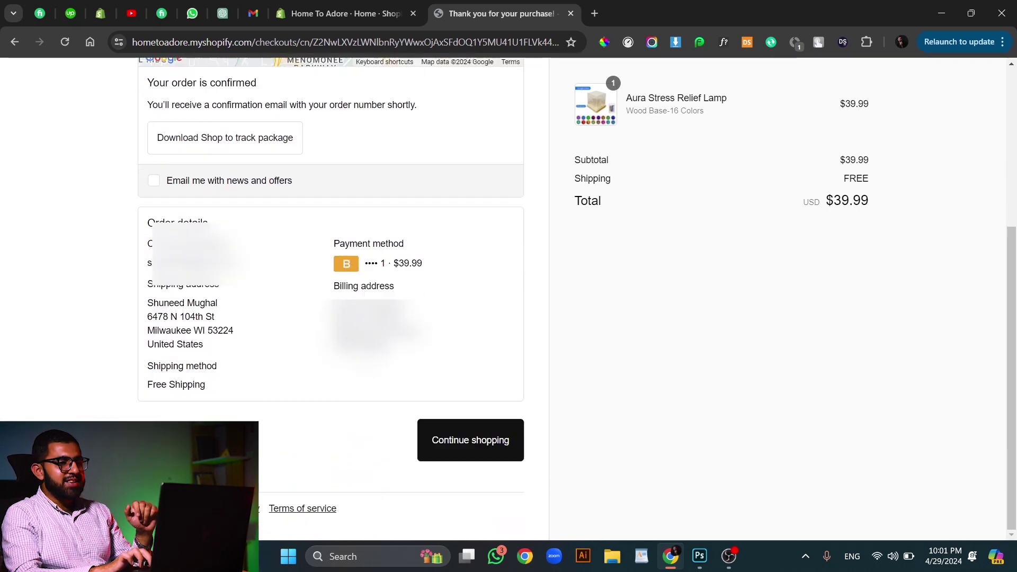
scroll(364, 359, up, 5)
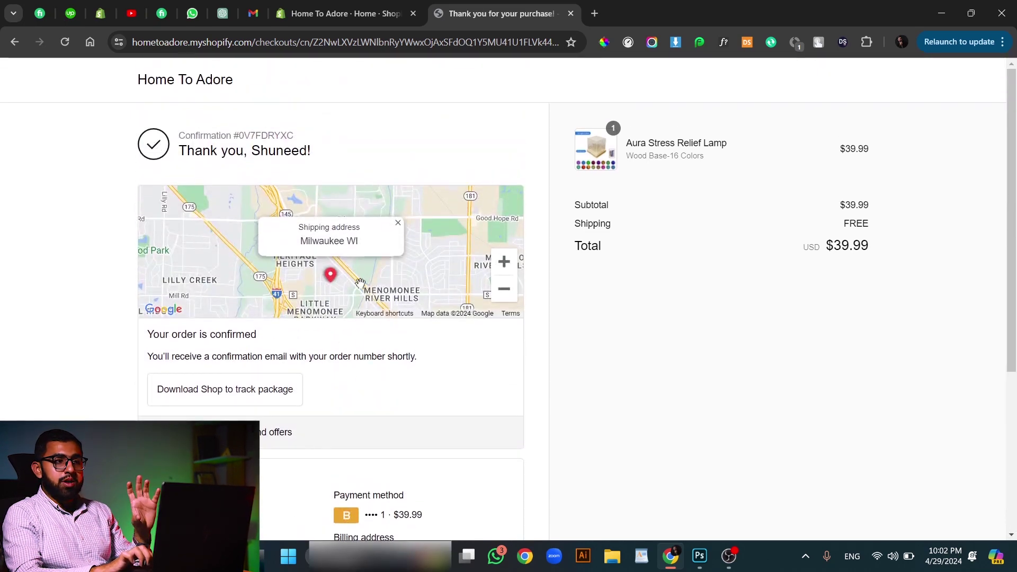
click(339, 13)
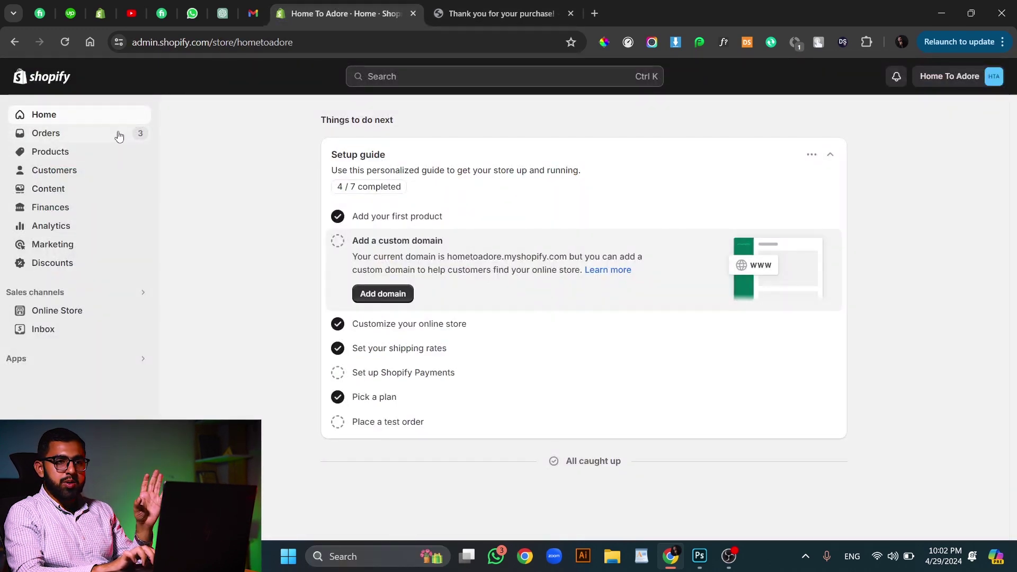
Go to the admin Orders list and select the new order #1003.
click(120, 136)
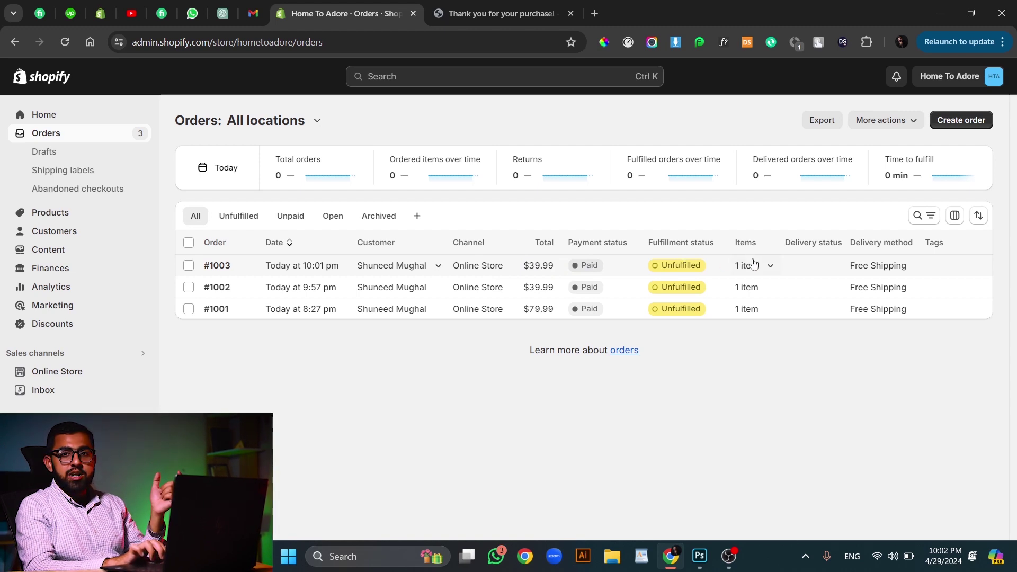
click(564, 261)
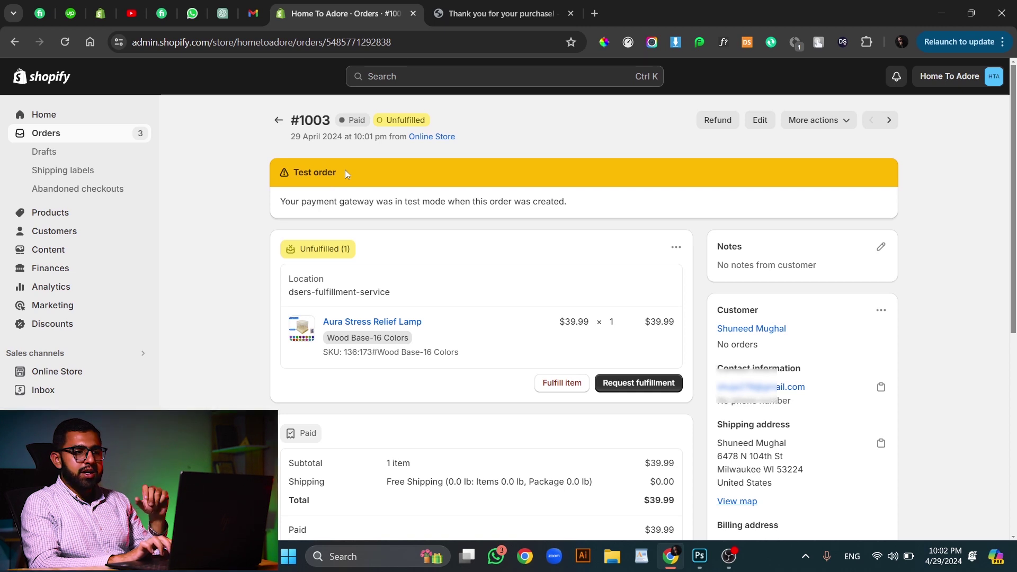
Review order #1003's timeline and fraud analysis, then begin fulfilling the lamp item.
scroll(345, 169, down, 2)
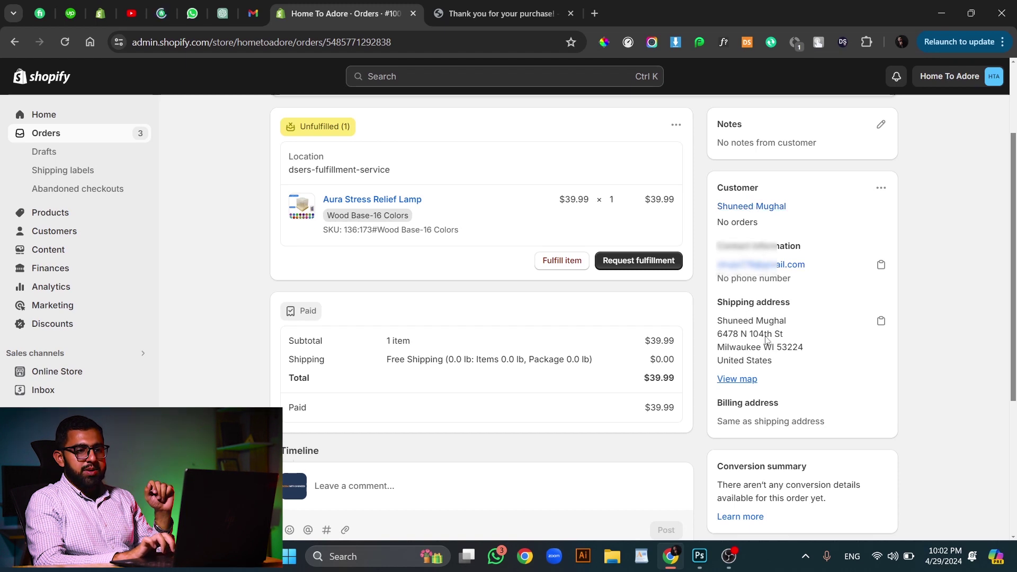
scroll(766, 342, down, 4)
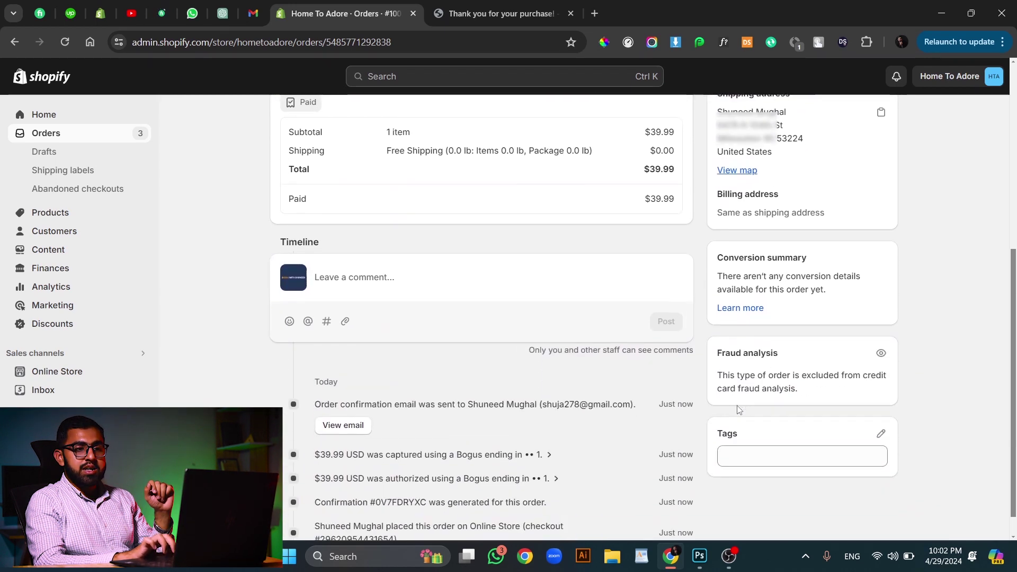
drag(719, 375, 791, 377)
click(793, 385)
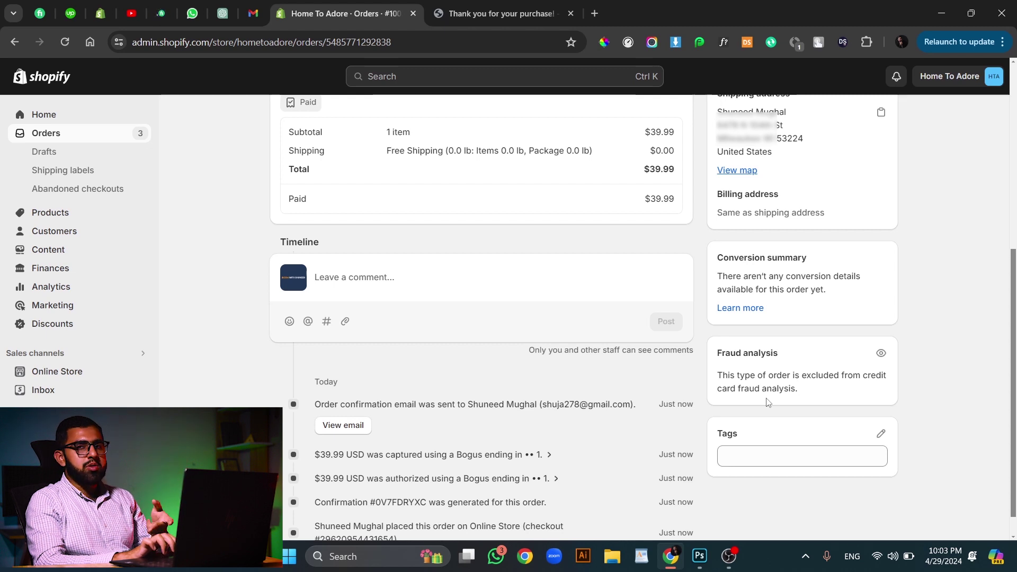
scroll(477, 167, up, 5)
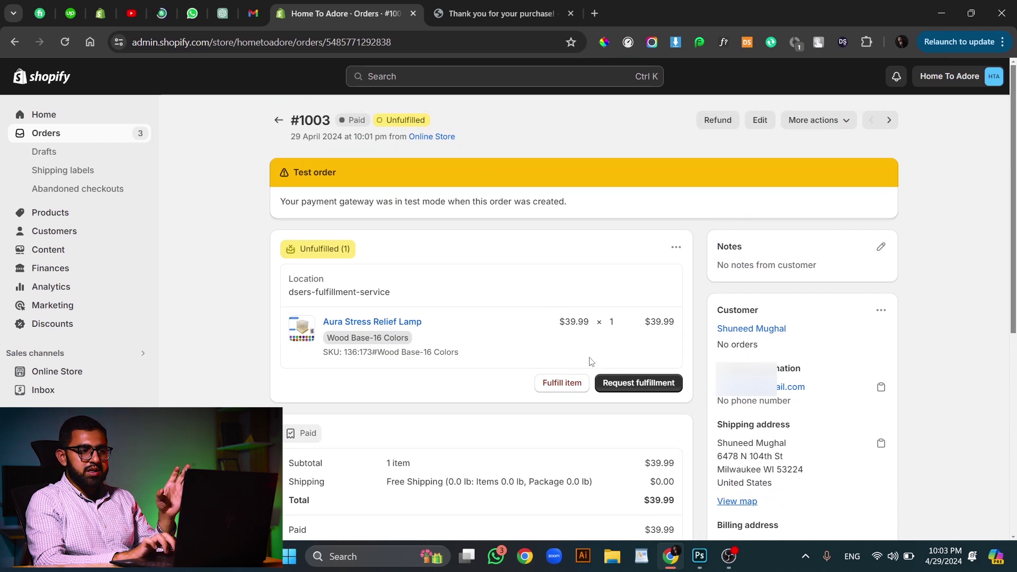
click(561, 382)
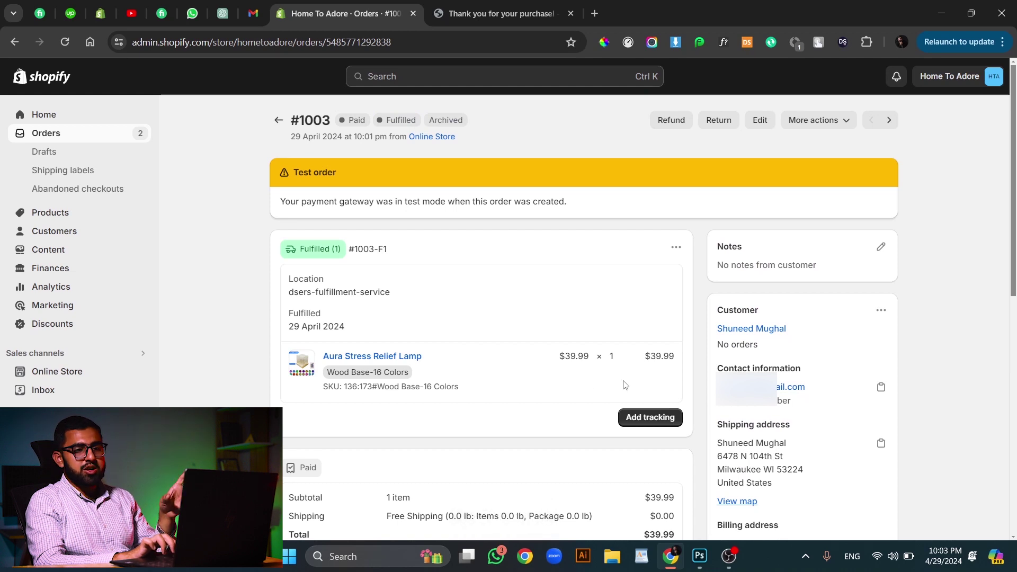
Return to Orders, where #1003 is Fulfilled and #1002 and #1001 remain Unfulfilled.
click(278, 120)
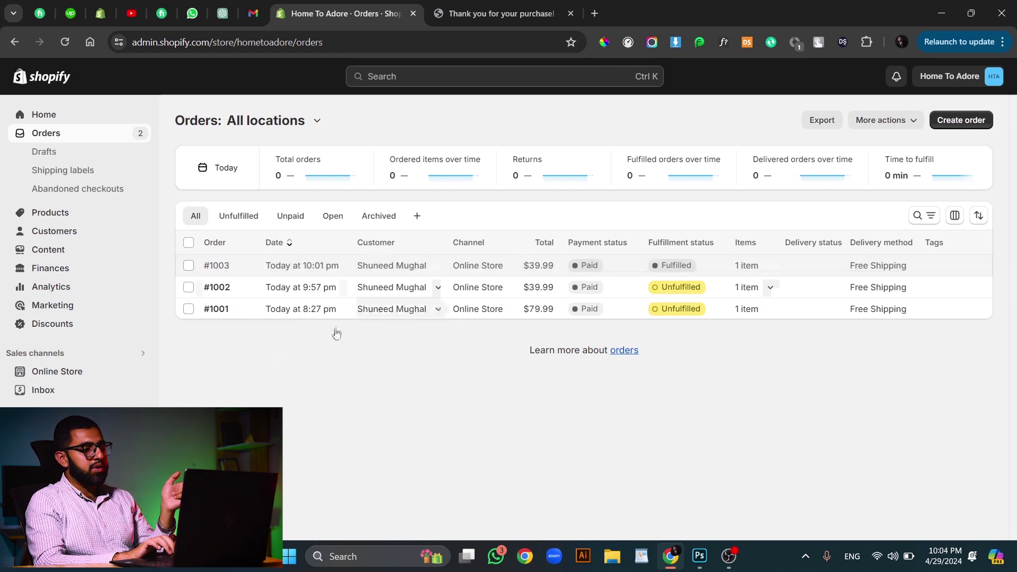
Launch the DSers-AliExpress Dropshipping app from the installed apps into a new tab.
click(21, 419)
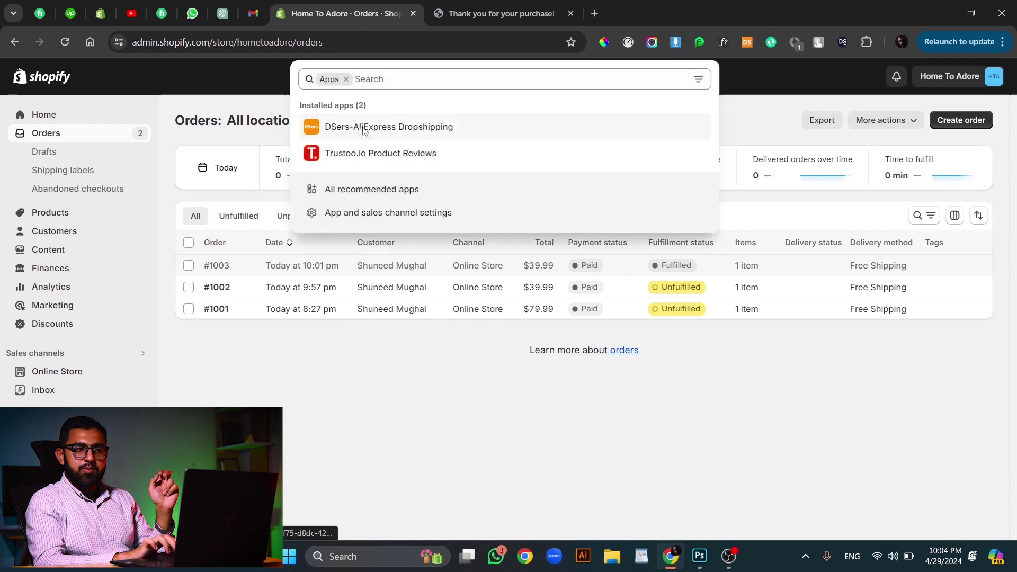
click(364, 130)
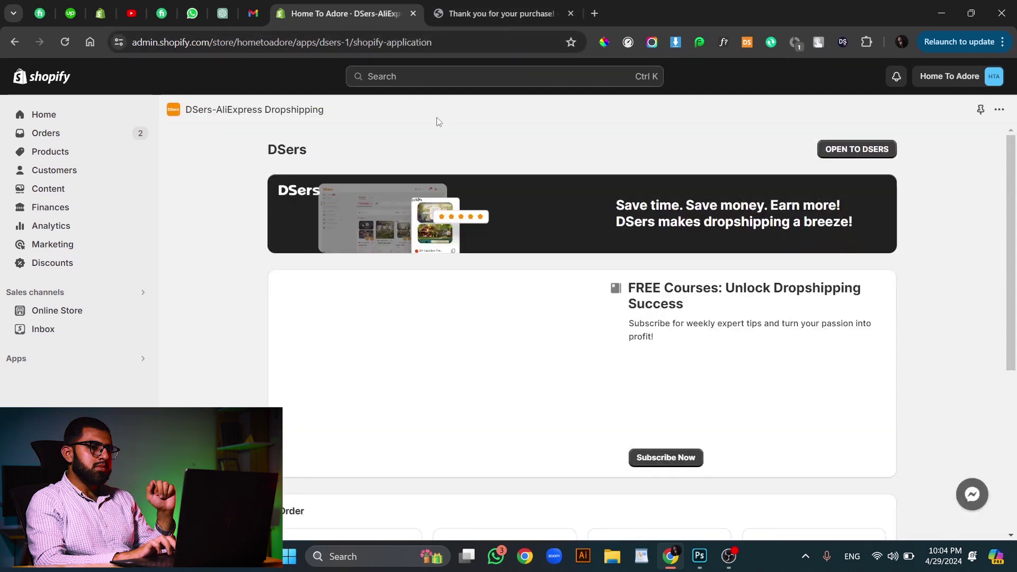
click(843, 149)
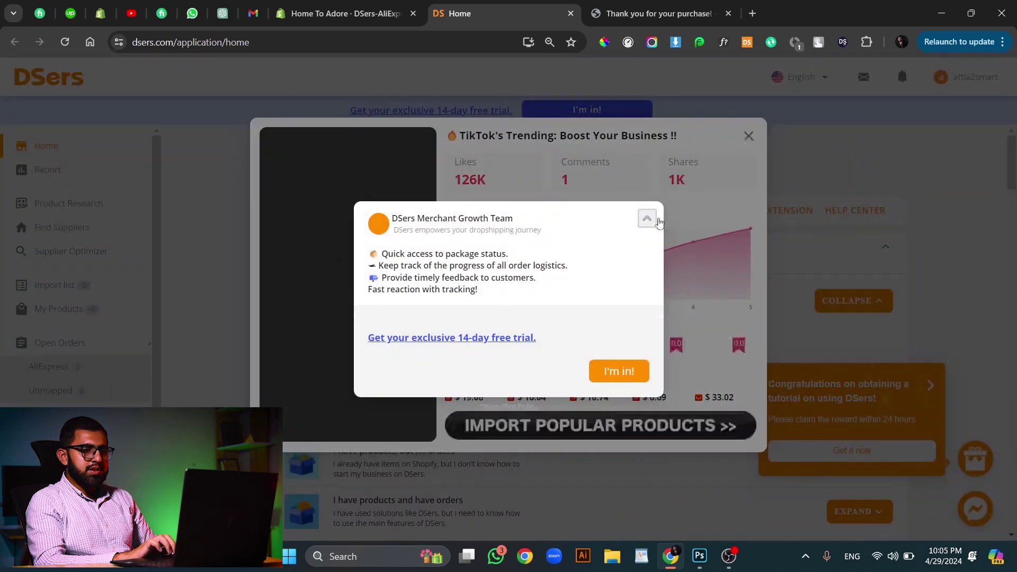
Dismiss the team message and TikTok promotion pop-ups and show AliExpress open orders.
click(647, 219)
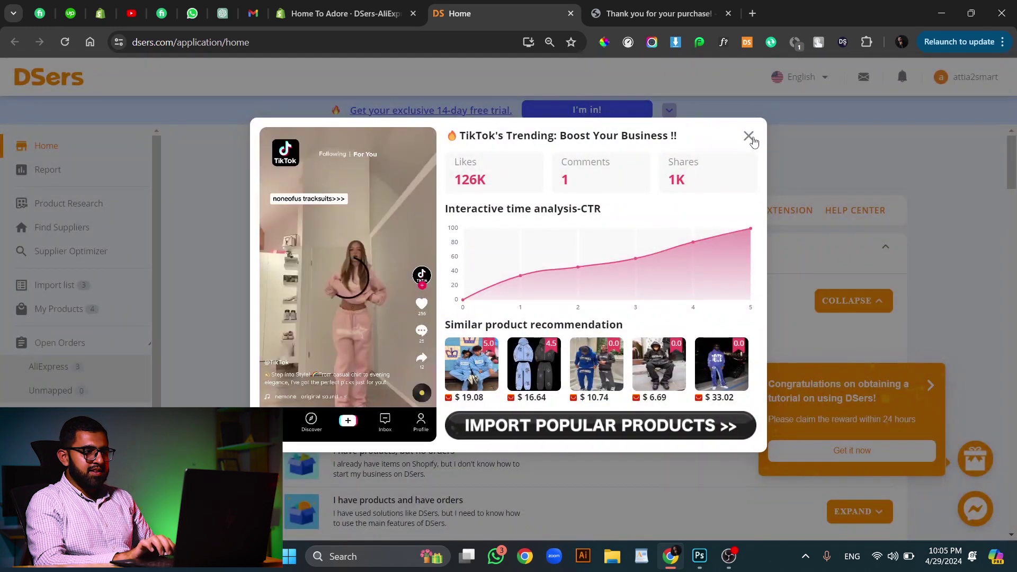
click(748, 137)
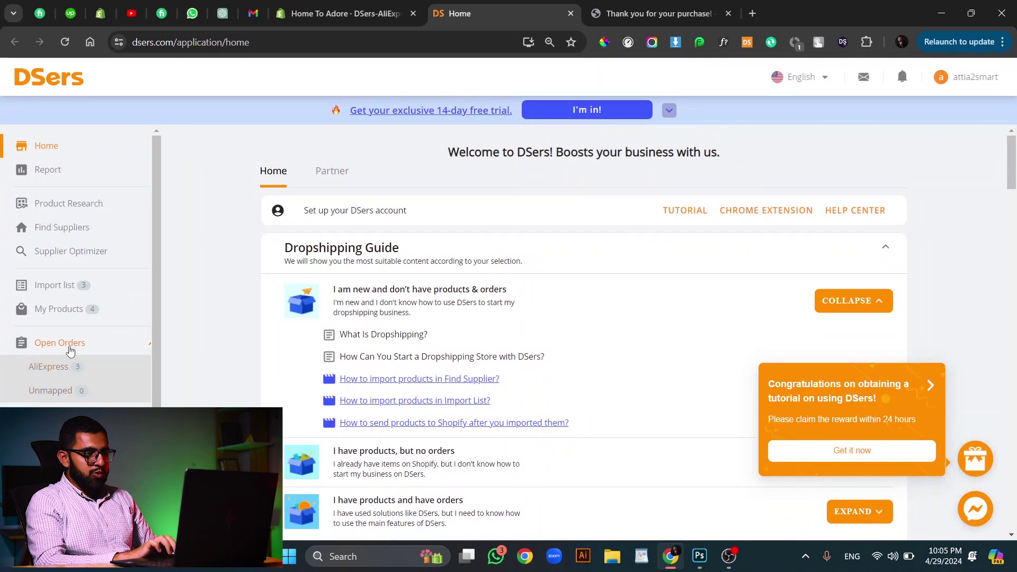
click(61, 369)
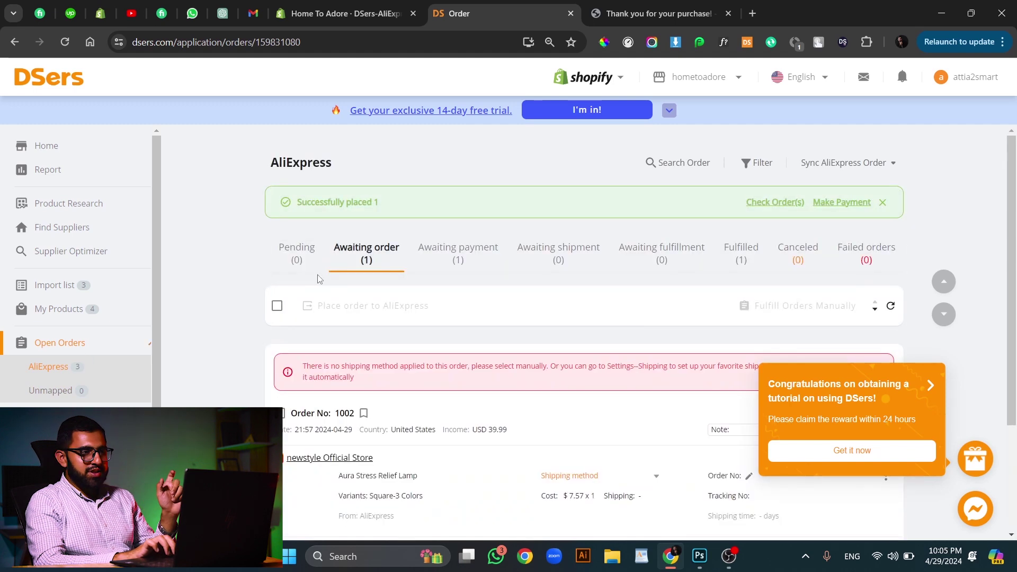
Give order 1002 AliExpress Selection Standard shipping at $1.99, for a $9.56 total.
scroll(342, 278, down, 2)
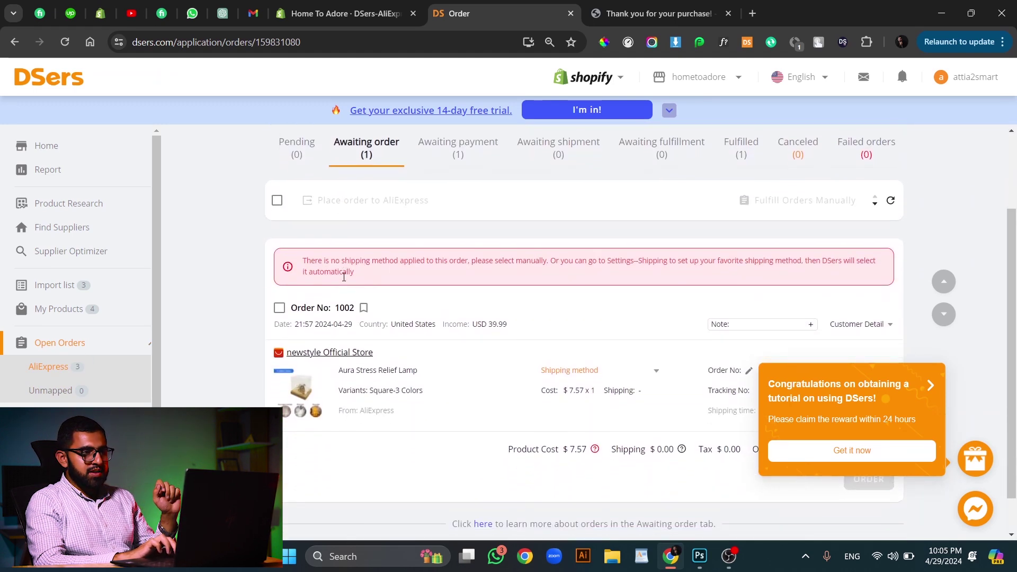
scroll(344, 280, down, 1)
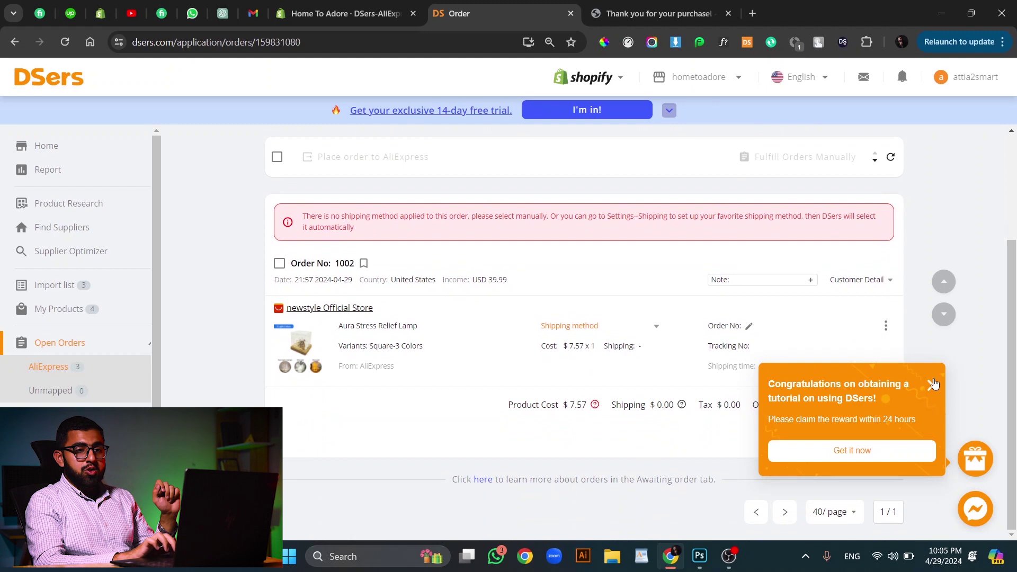
click(931, 387)
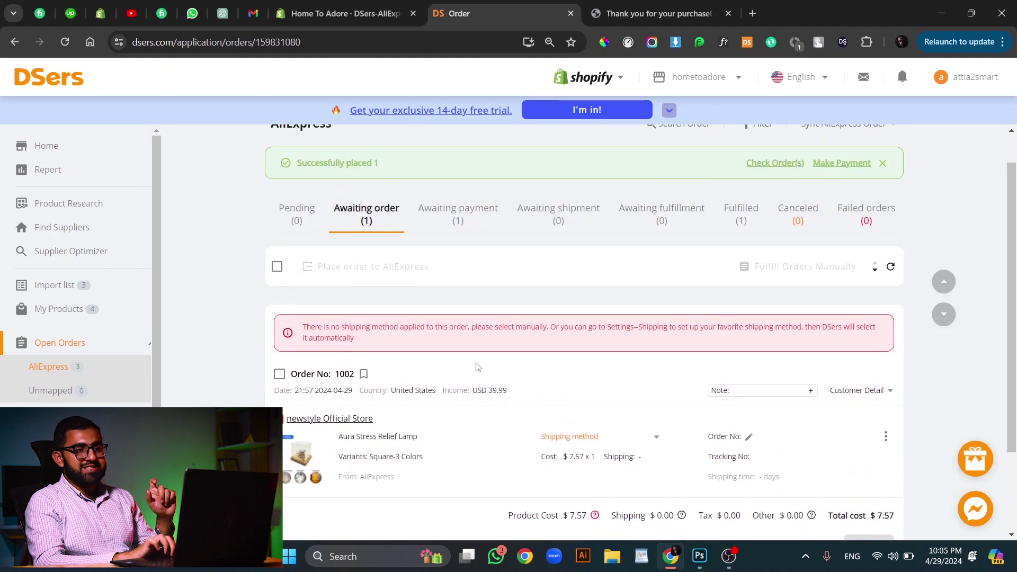
scroll(477, 366, down, 1)
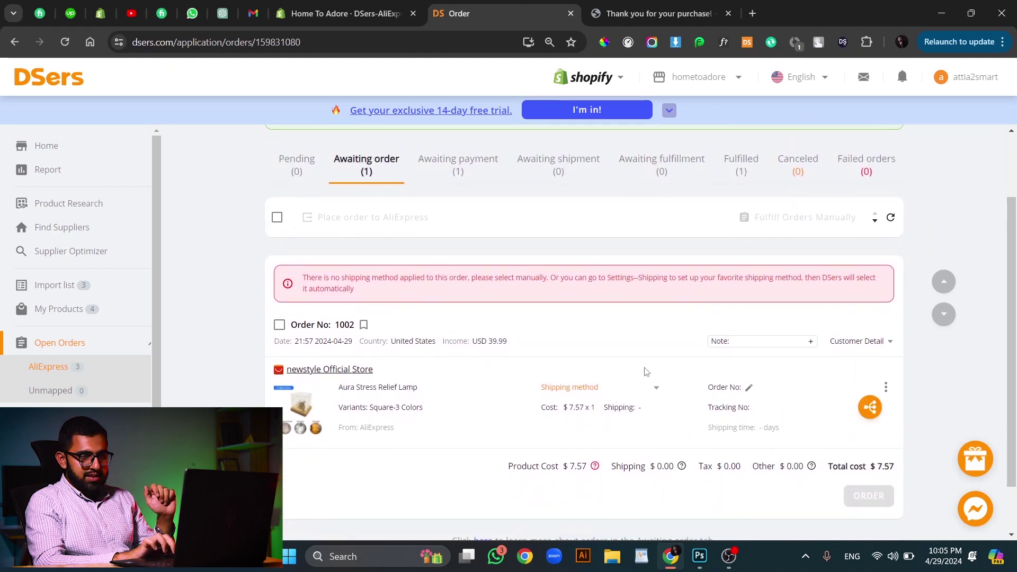
click(599, 389)
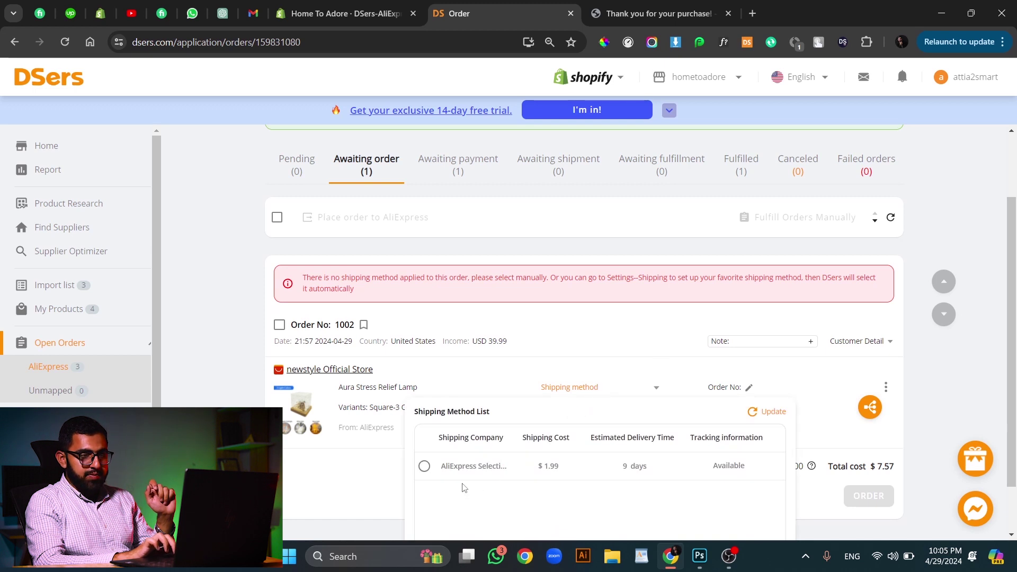
click(425, 466)
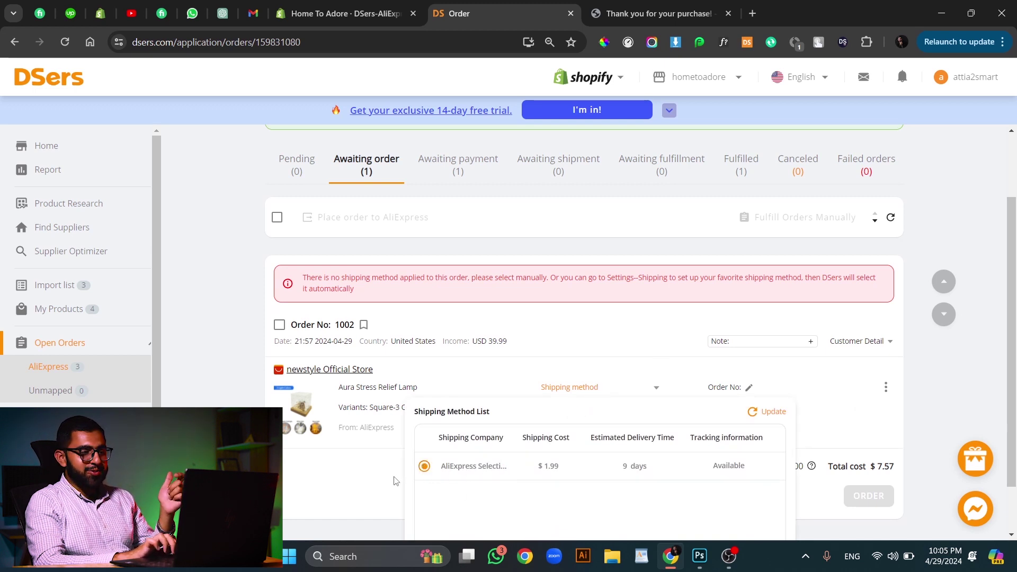
scroll(394, 481, down, 2)
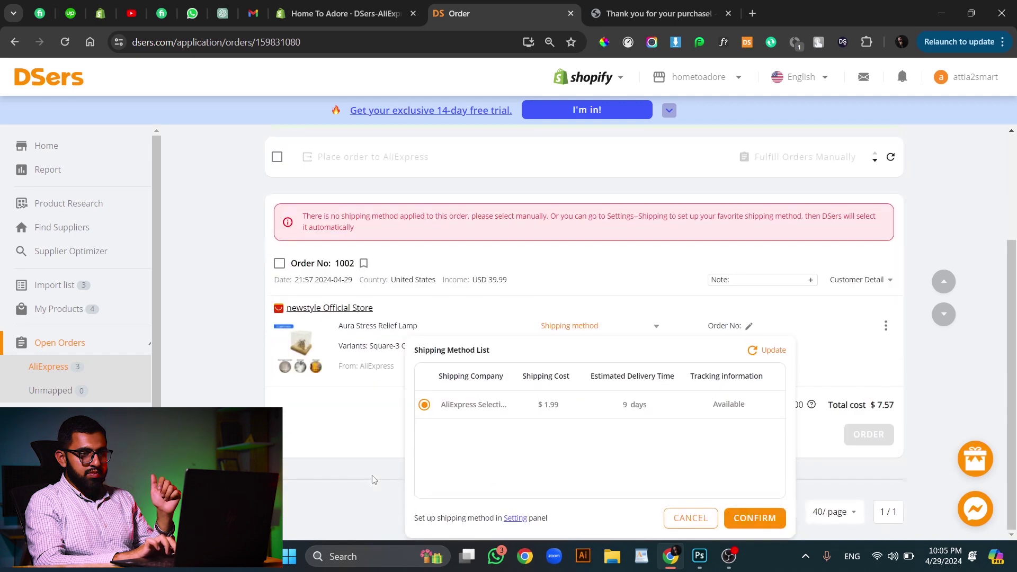
click(752, 512)
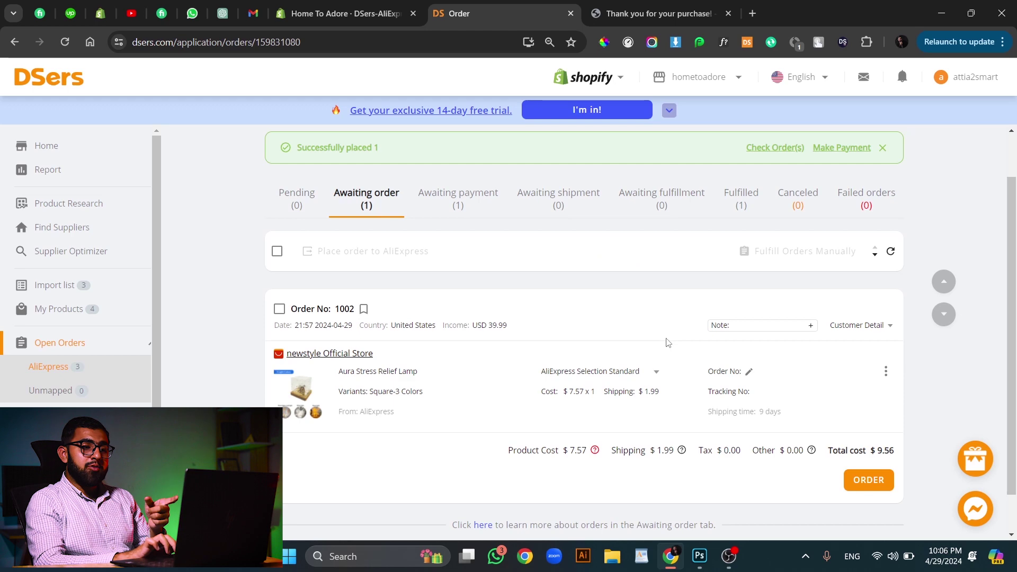
Place order 1002 to AliExpress via API, then view the Awaiting payment orders.
click(859, 493)
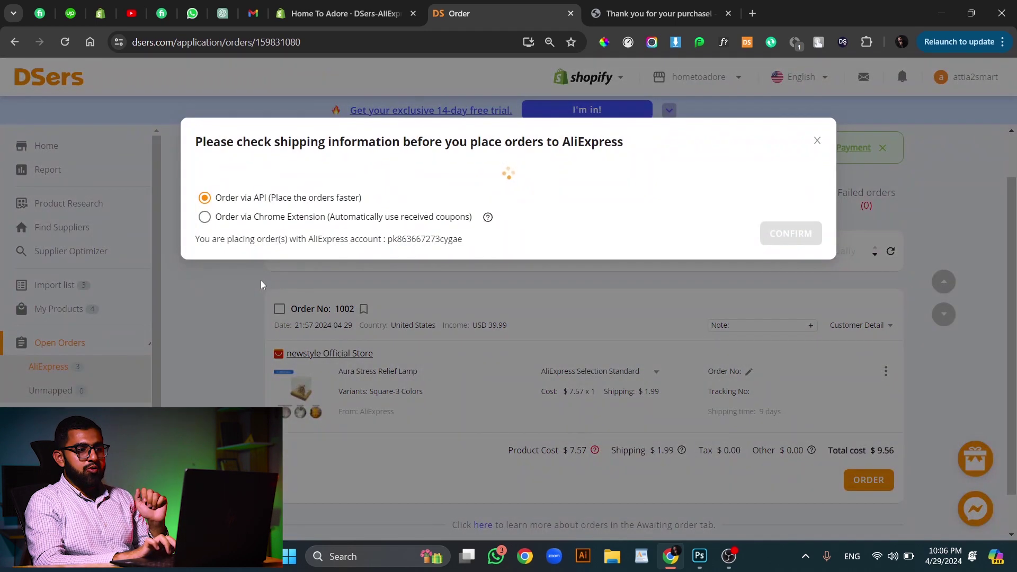
click(261, 281)
click(279, 309)
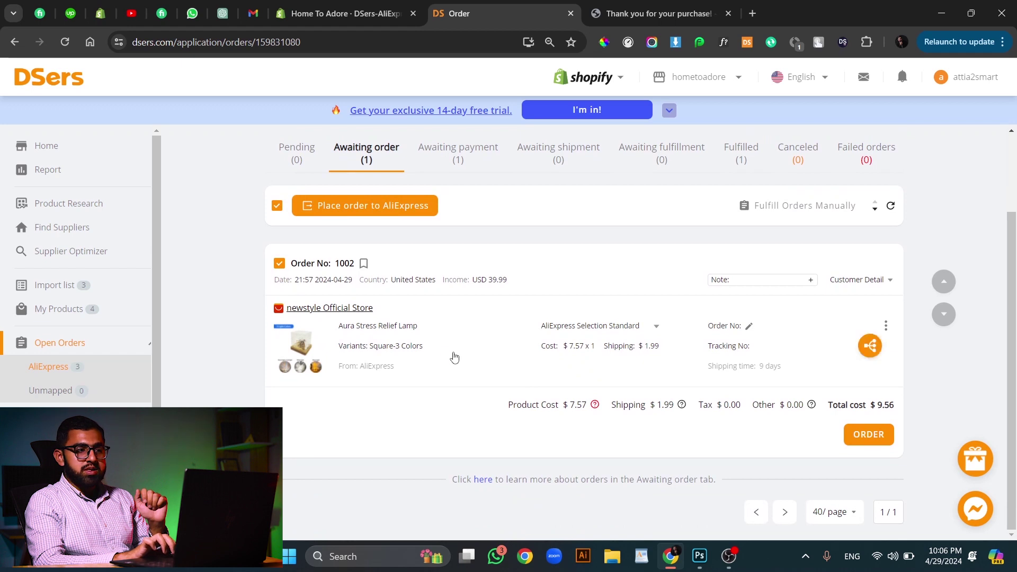
click(280, 265)
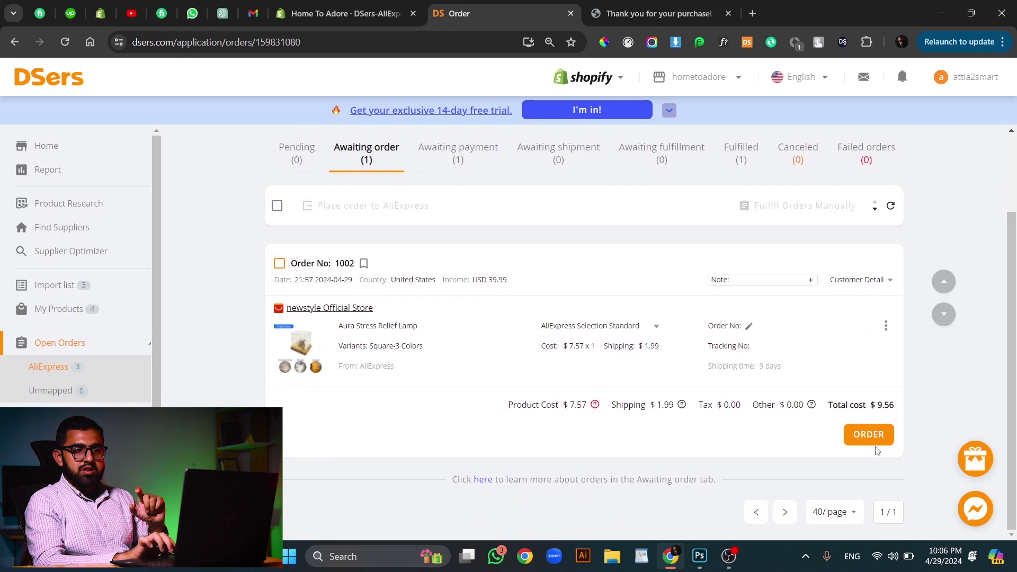
click(878, 438)
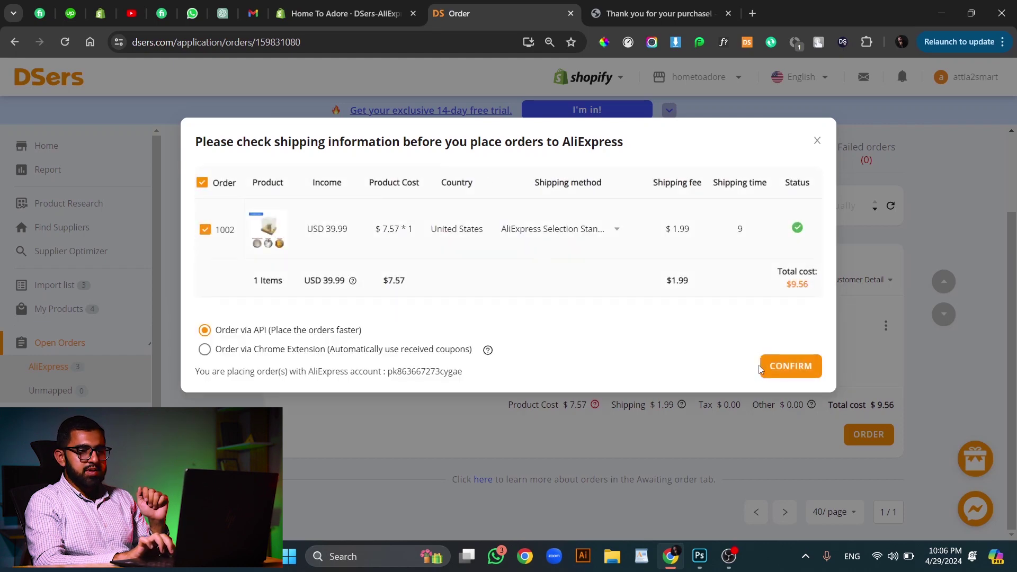
click(786, 366)
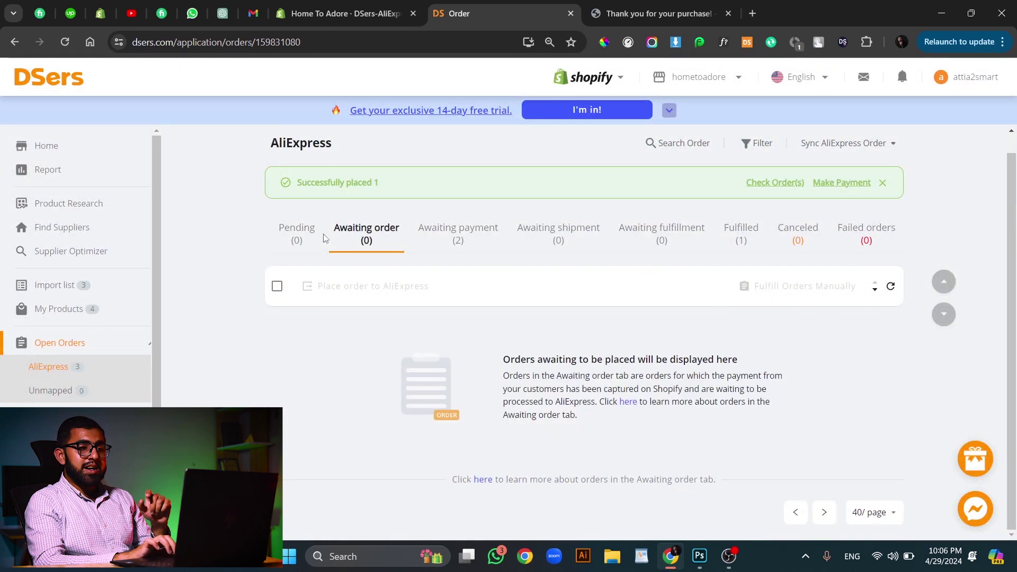
click(446, 234)
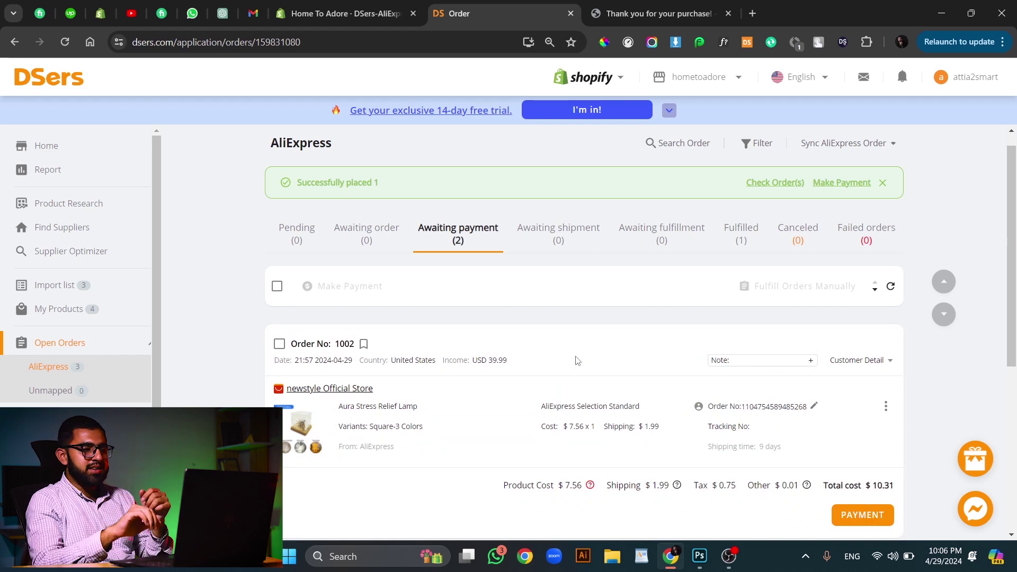
Review order 1002's customer address under Awaiting payment, then collapse the details.
scroll(576, 359, down, 5)
scroll(576, 360, up, 5)
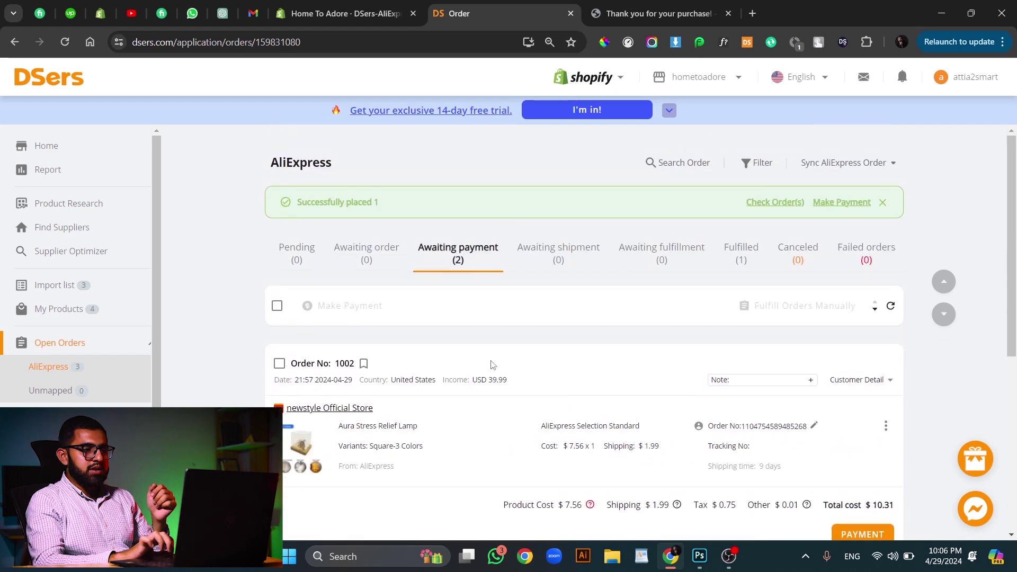
scroll(363, 376, down, 5)
scroll(500, 337, up, 5)
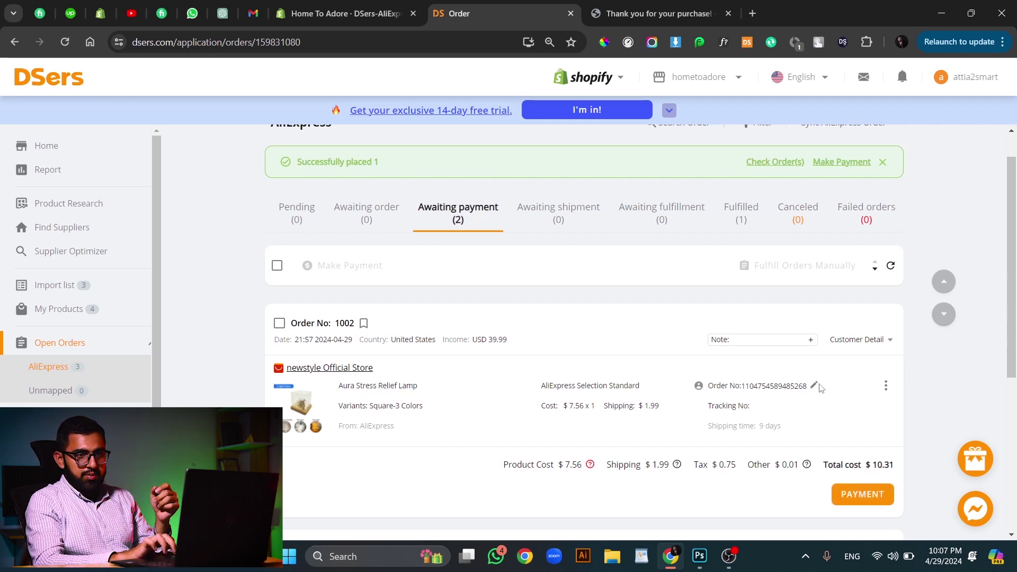
click(890, 345)
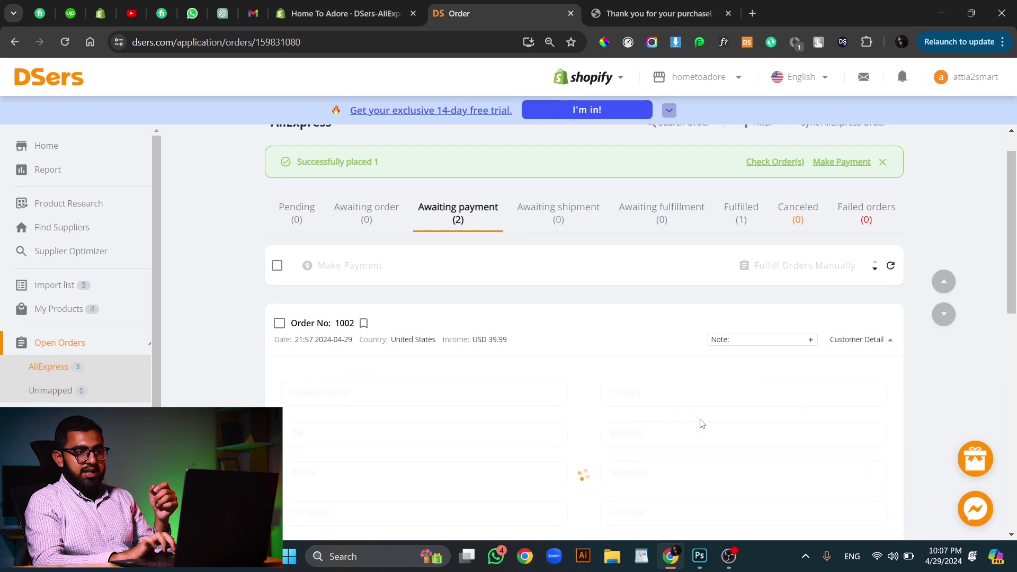
scroll(702, 424, down, 2)
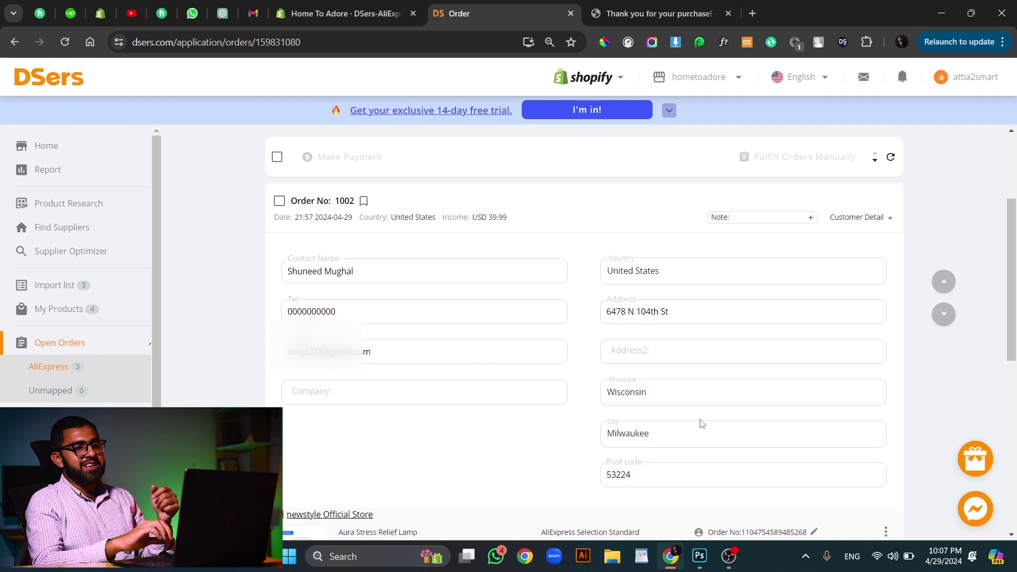
click(870, 220)
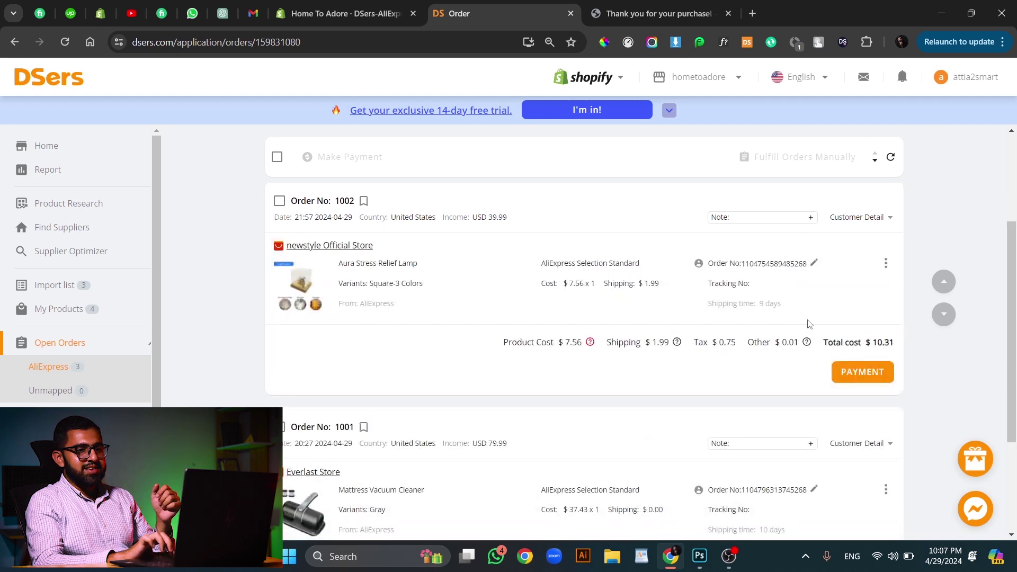
On AliExpress, view the Pay now options for the $10.32 lamp order without paying.
click(850, 374)
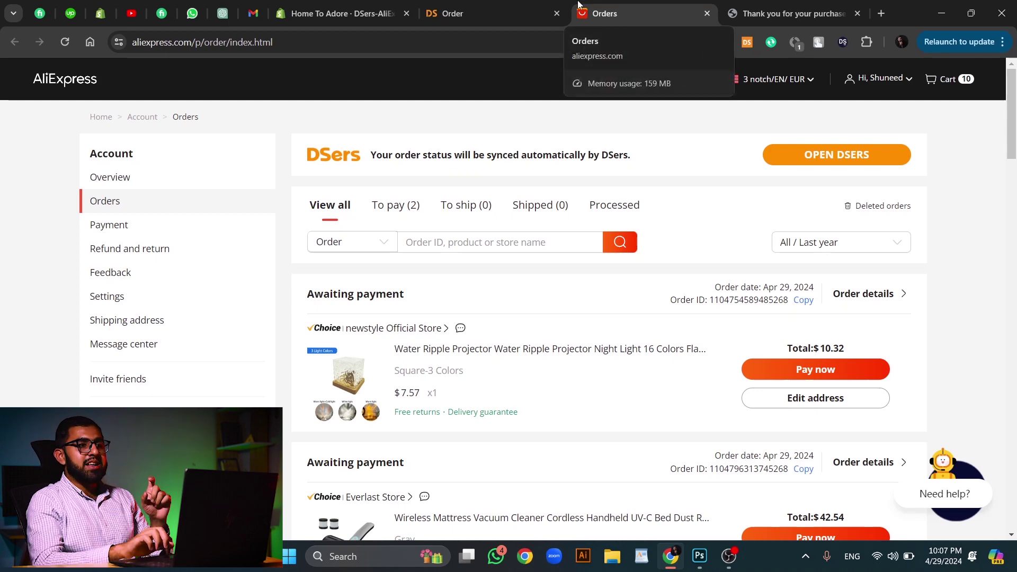
click(456, 13)
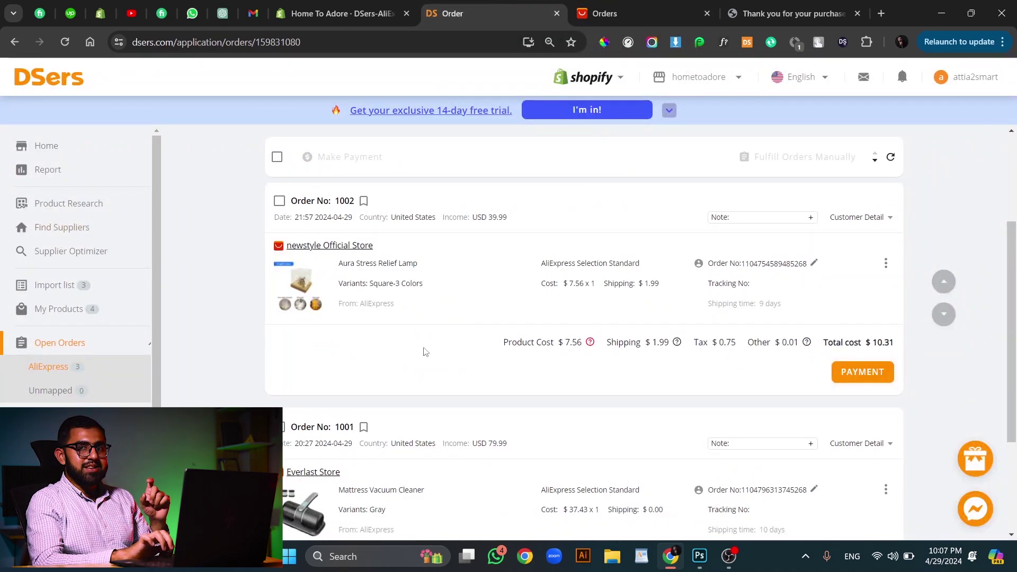
click(642, 7)
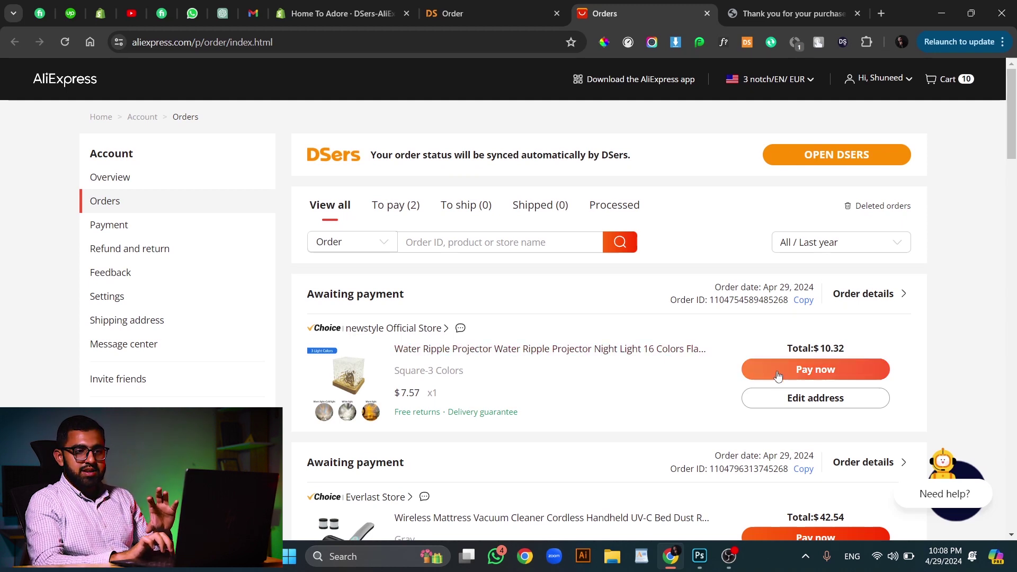
click(800, 372)
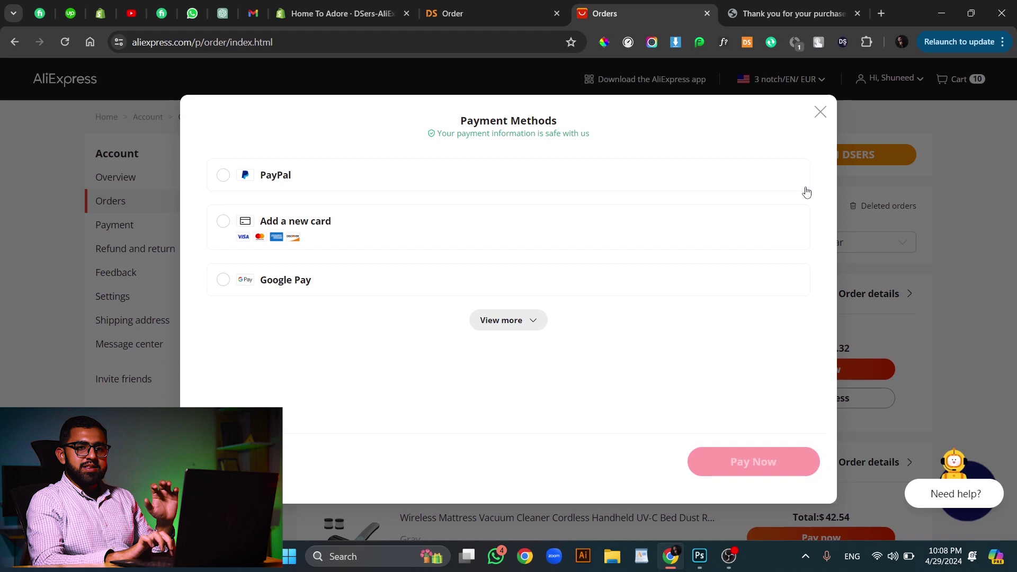
click(820, 113)
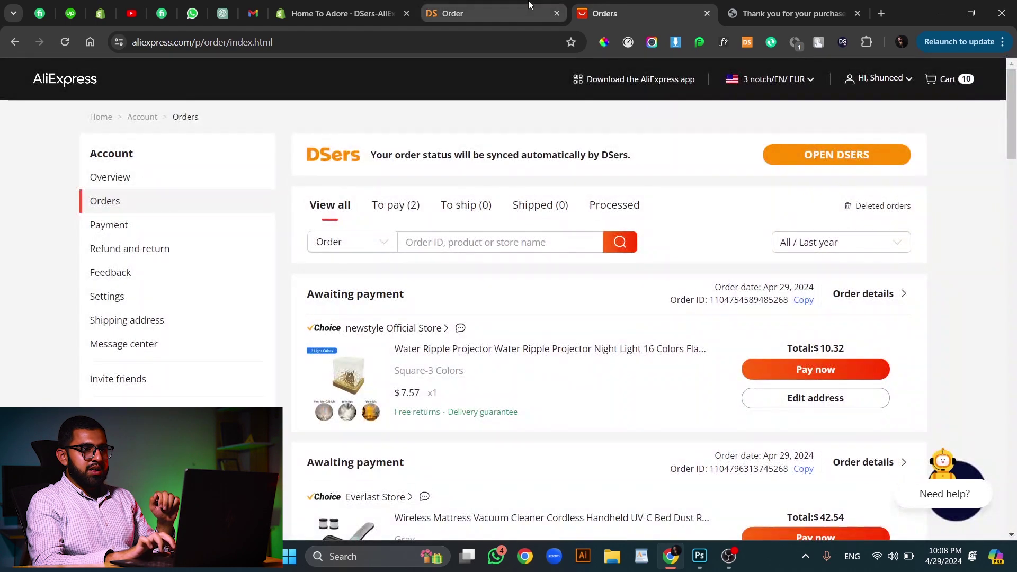
click(456, 13)
Check the Shopify admin Orders list, then return to DSers' Awaiting payment orders.
scroll(454, 268, up, 3)
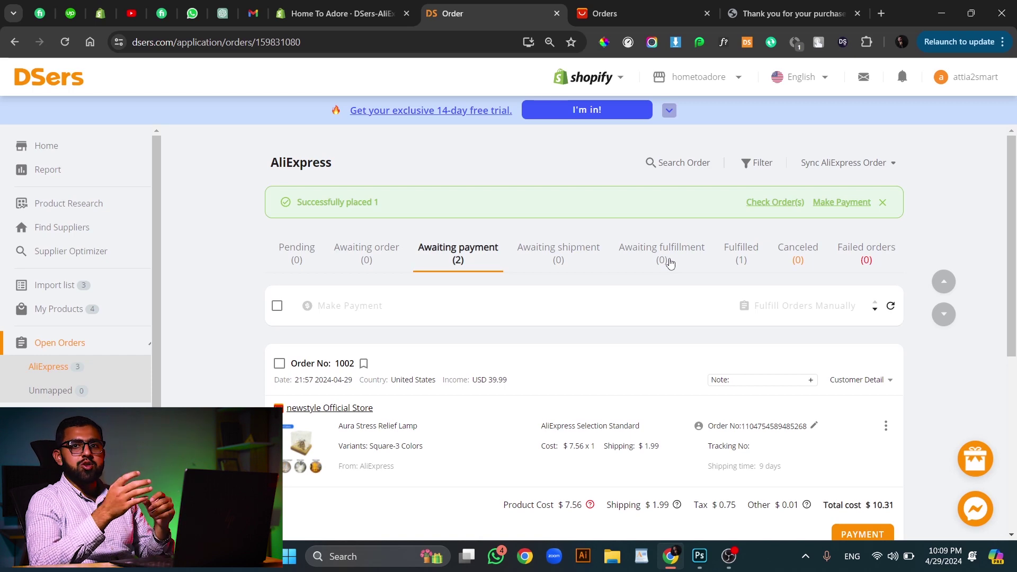
click(339, 13)
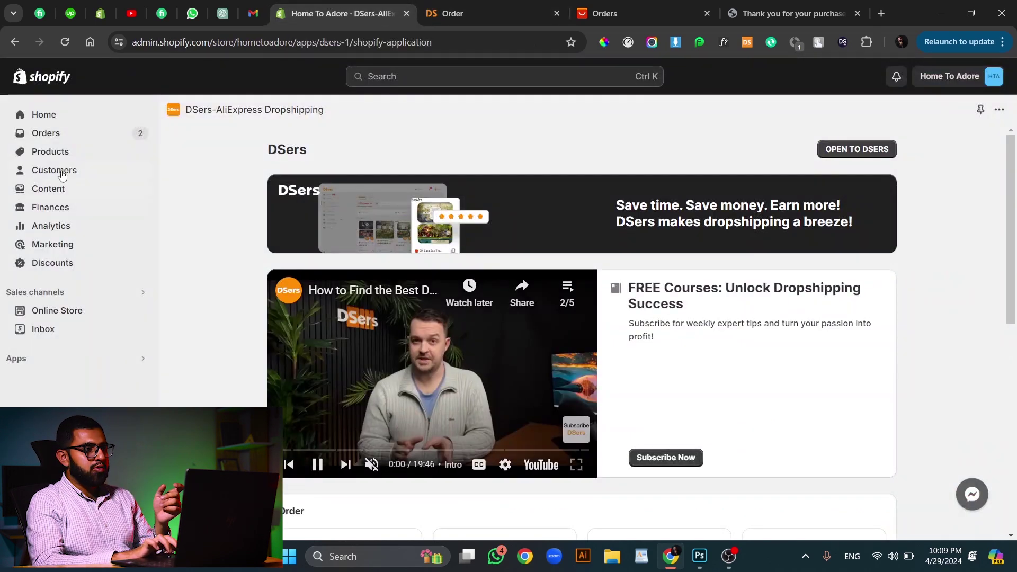
click(75, 134)
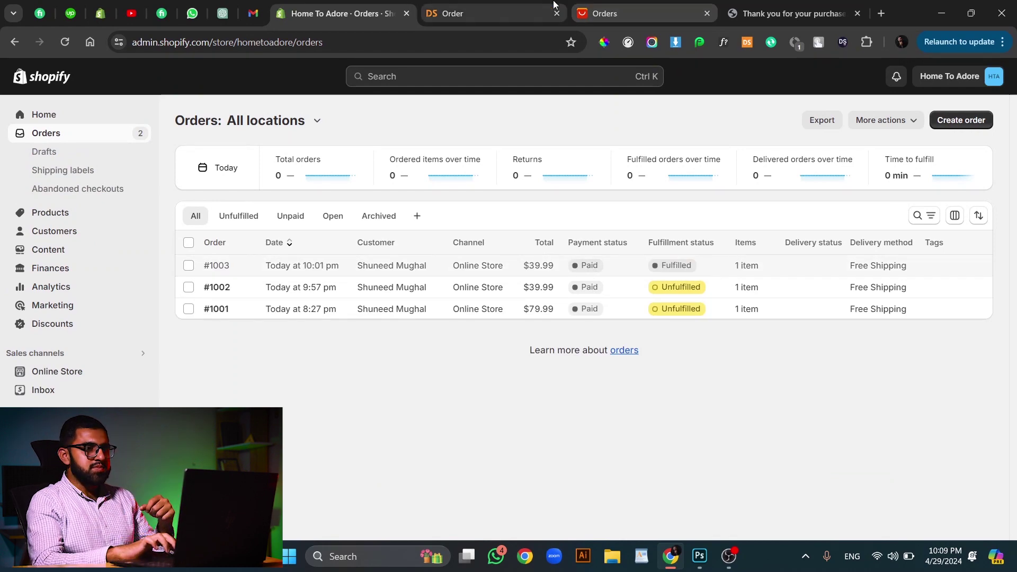
click(450, 13)
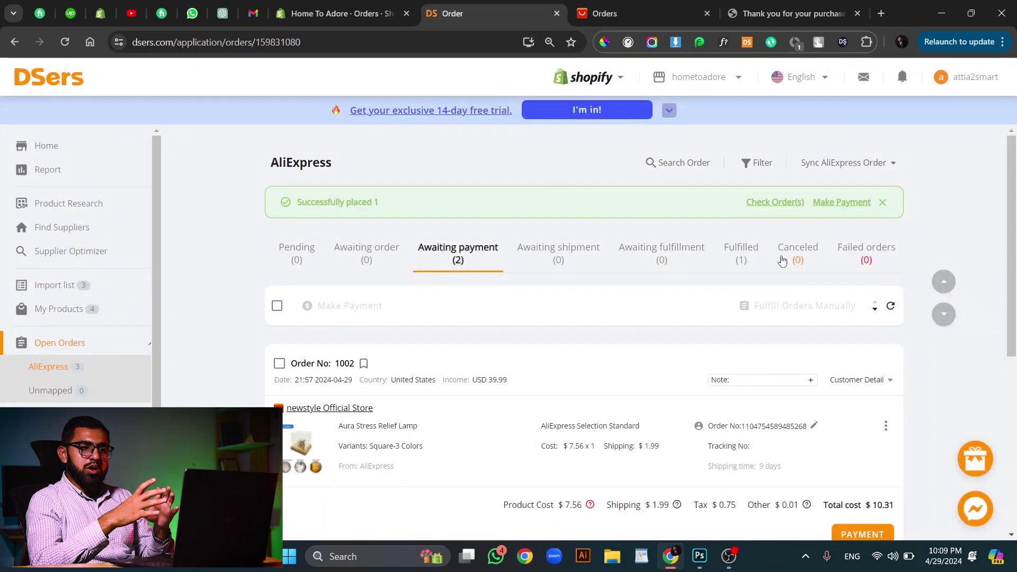